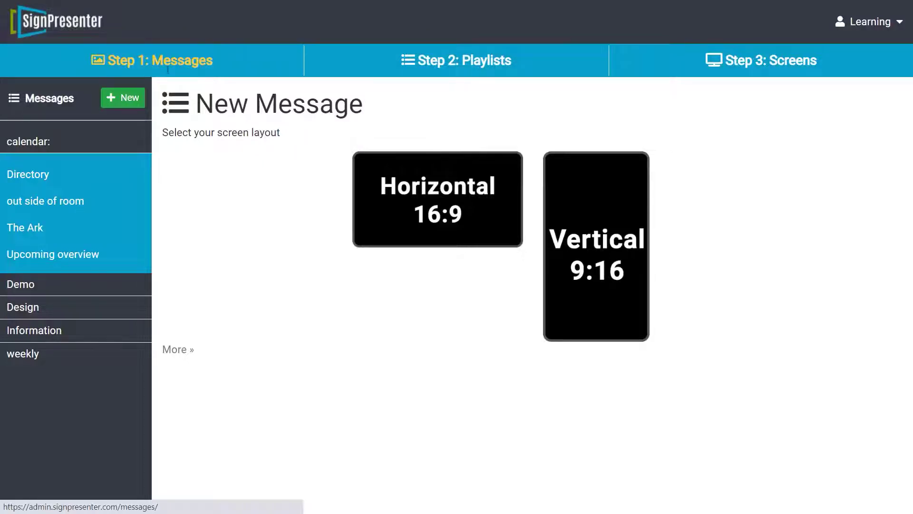
# - Choose the Horizontal 16:9 layout for the new message
pyautogui.click(366, 232)
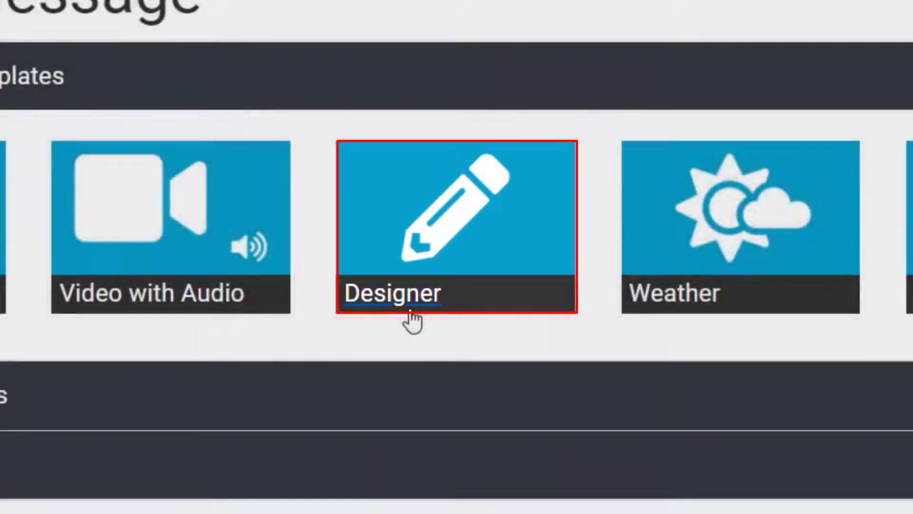
# - Create a Designer message in category Design named 'My First Design' and launch the designer
pyautogui.click(410, 311)
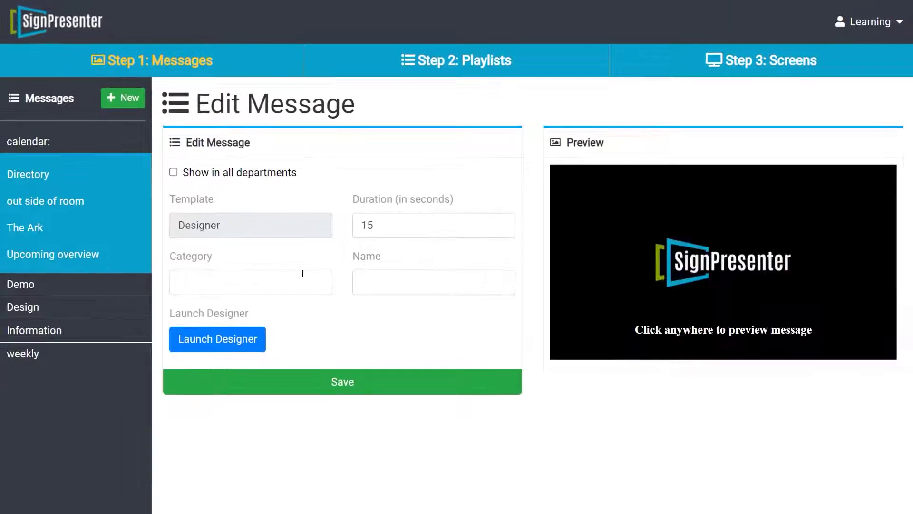
pyautogui.click(39, 403)
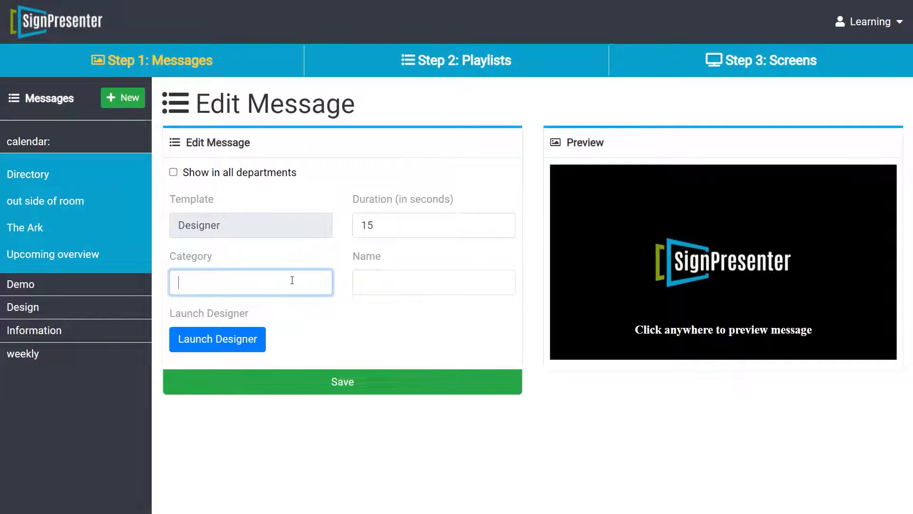
pyautogui.write('Design')
pyautogui.press('Tab')
pyautogui.write('My Fi')
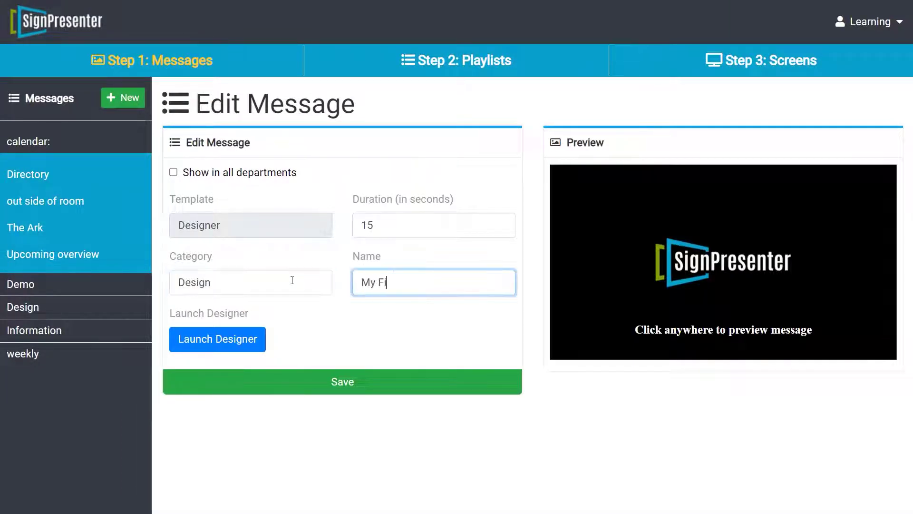
pyautogui.write('rst Design')
pyautogui.click(252, 349)
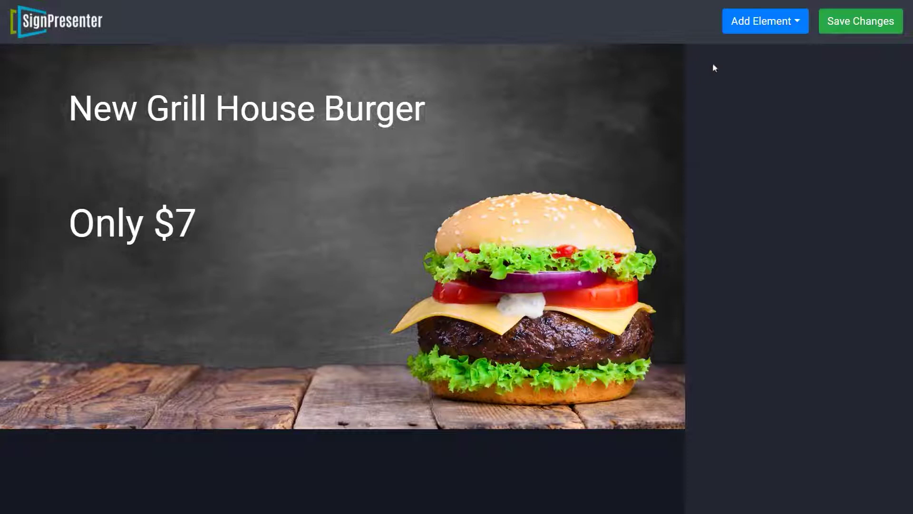
# - Select the 'New Grill House Burger' headline on the canvas for editing
pyautogui.click(767, 29)
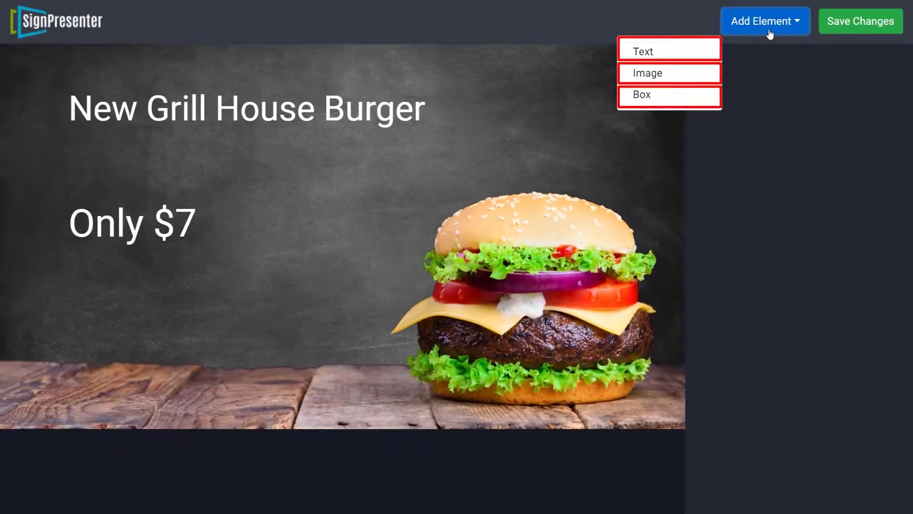
pyautogui.click(770, 34)
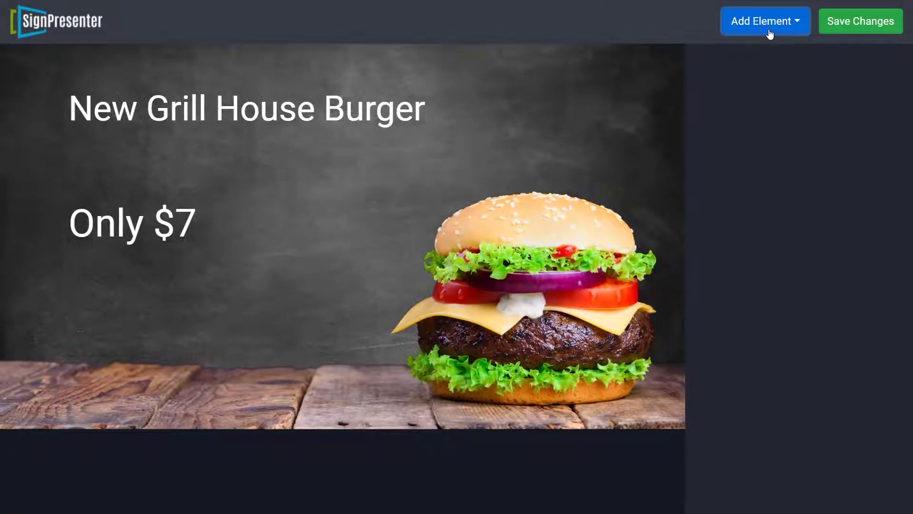
pyautogui.click(365, 112)
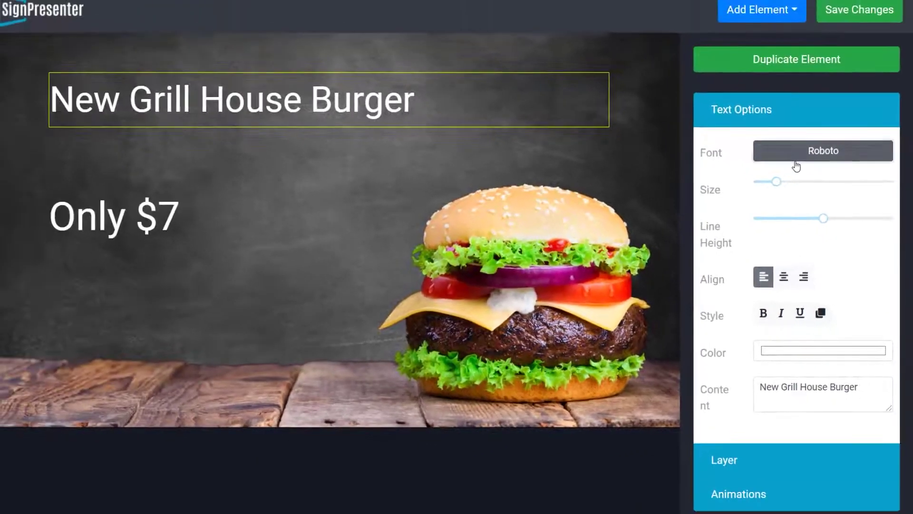
# - Set the headline to larger Oswald text in an enlarged box, centred
pyautogui.click(746, 93)
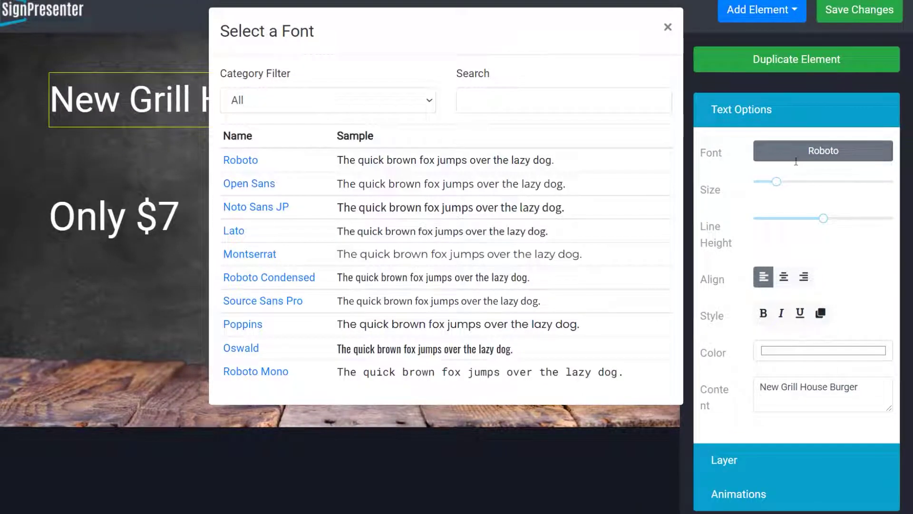
pyautogui.click(362, 349)
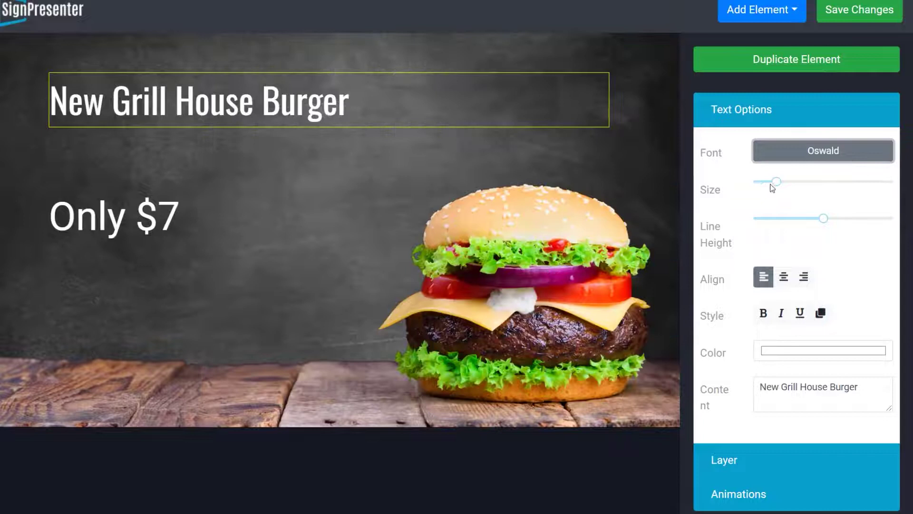
pyautogui.moveTo(774, 182); pyautogui.dragTo(790, 183)
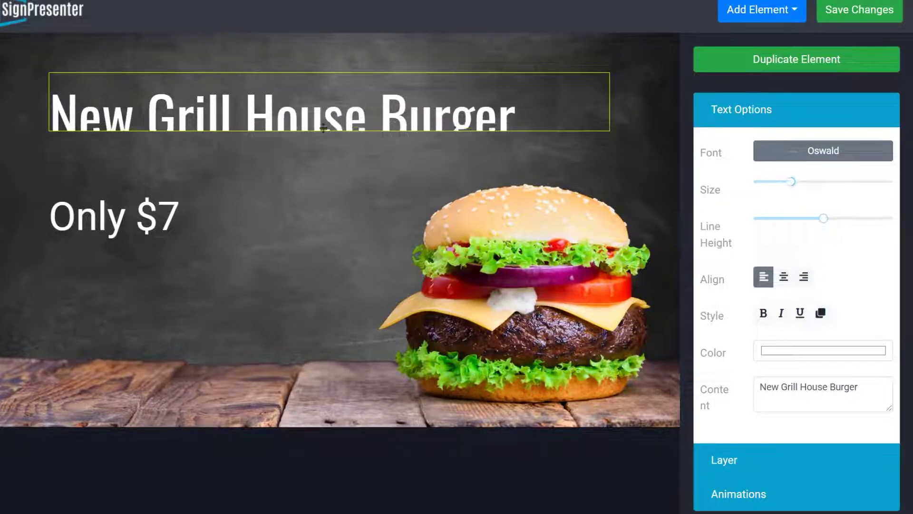
pyautogui.moveTo(325, 127); pyautogui.dragTo(325, 151)
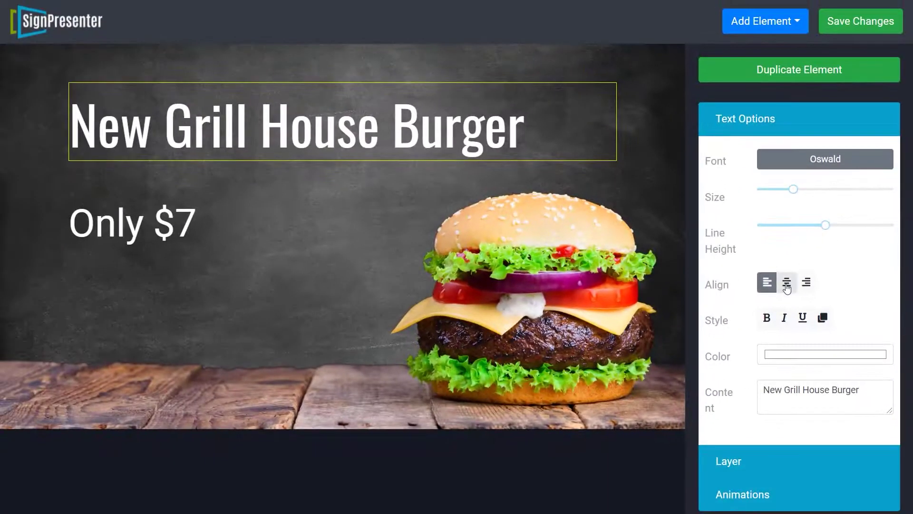
pyautogui.click(788, 284)
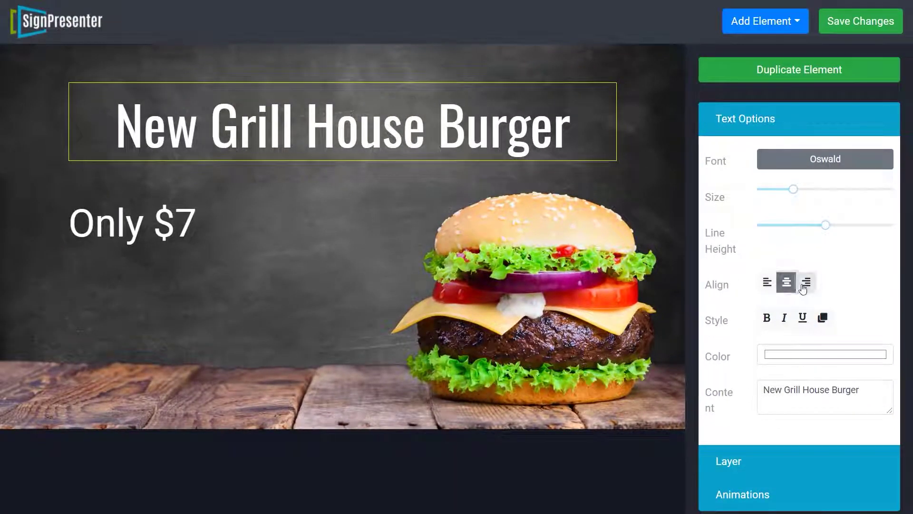
pyautogui.click(806, 283)
pyautogui.click(787, 287)
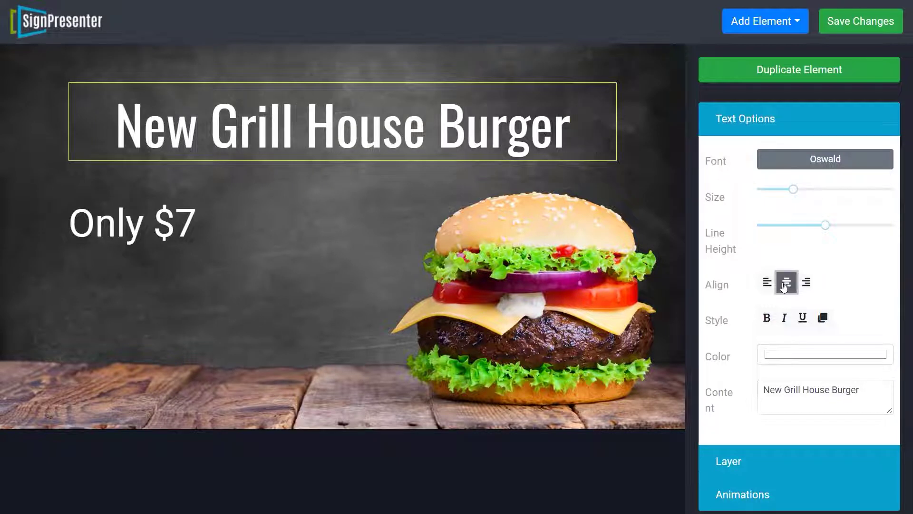
# - Make the headline bold, italic, underlined and shadowed, coloured orange
pyautogui.click(766, 320)
pyautogui.click(784, 318)
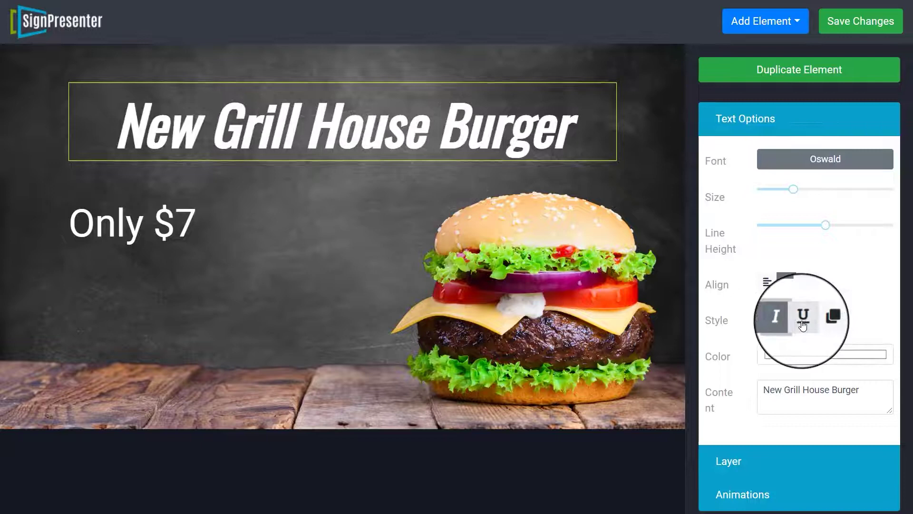
pyautogui.click(803, 318)
pyautogui.click(823, 320)
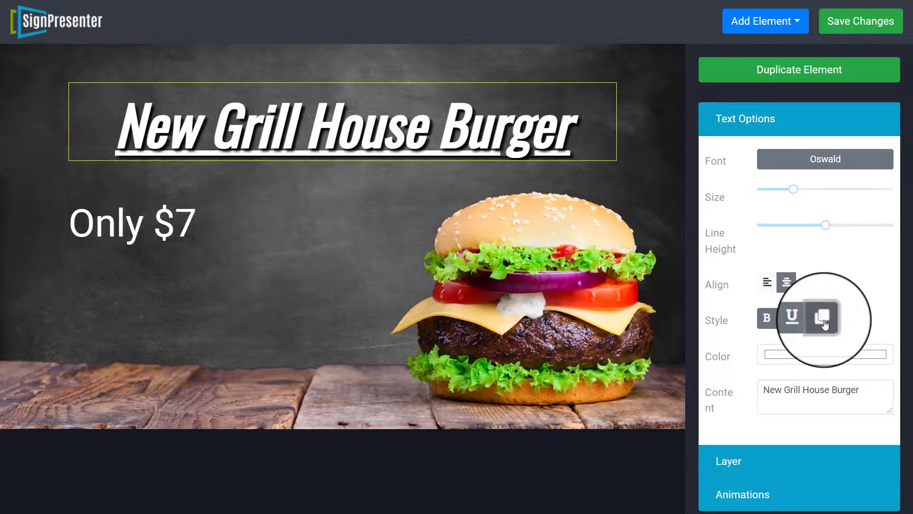
pyautogui.click(825, 354)
pyautogui.click(901, 189)
pyautogui.moveTo(818, 284); pyautogui.dragTo(894, 290)
# - Replace the headline wording with 'Winter Celebration'
pyautogui.click(753, 285)
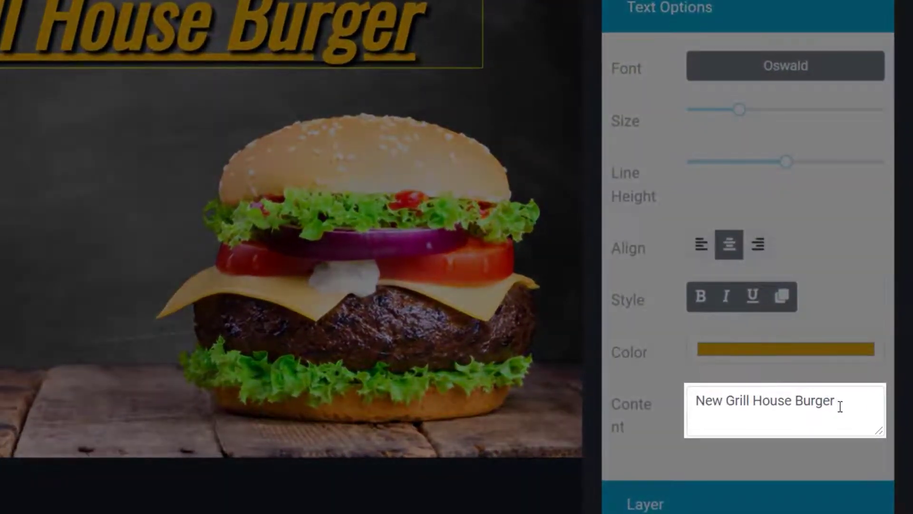
pyautogui.tripleClick(871, 391)
pyautogui.press('BackSpace')
pyautogui.write('Wi')
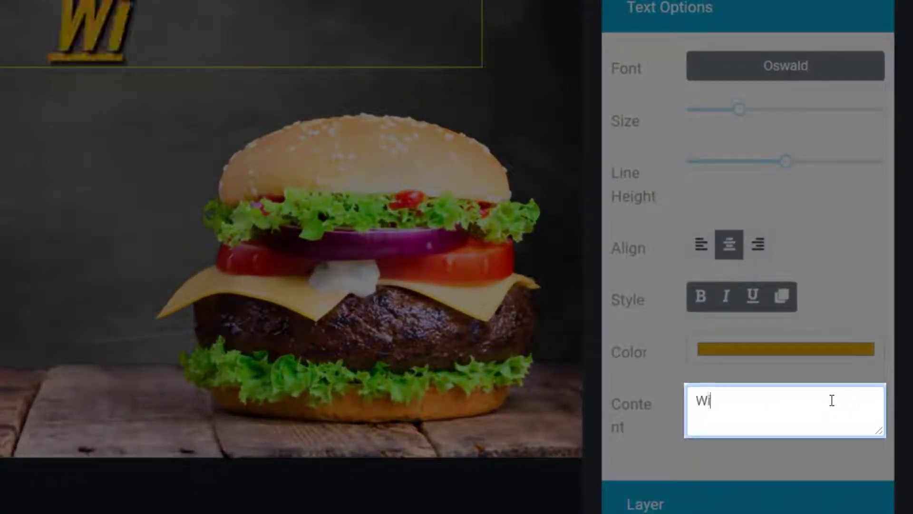
pyautogui.write('nter Celebration')
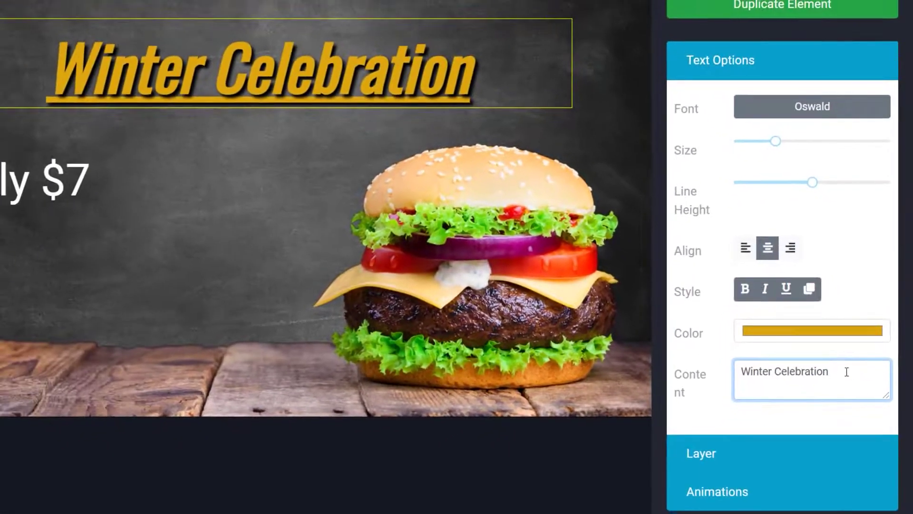
pyautogui.click(704, 456)
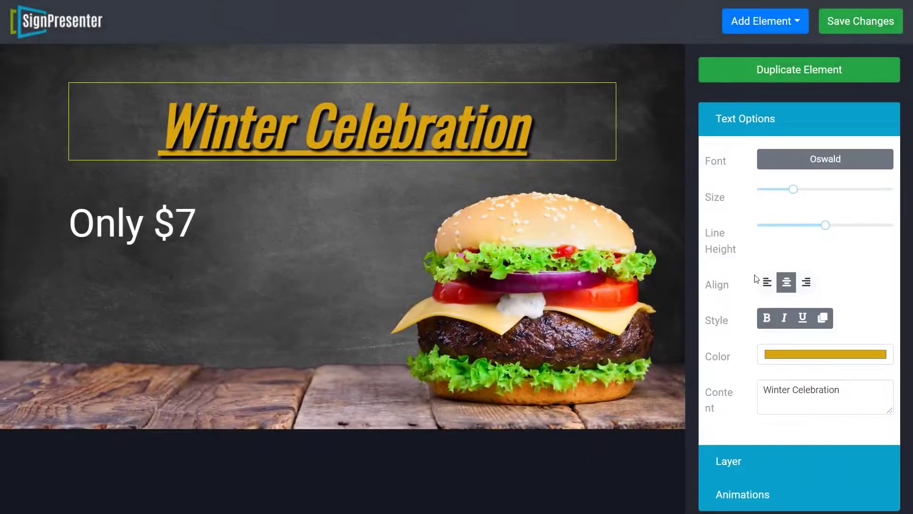
# - Give the headline a Blur animation with start 1, delay 2 and duration 5
pyautogui.click(748, 497)
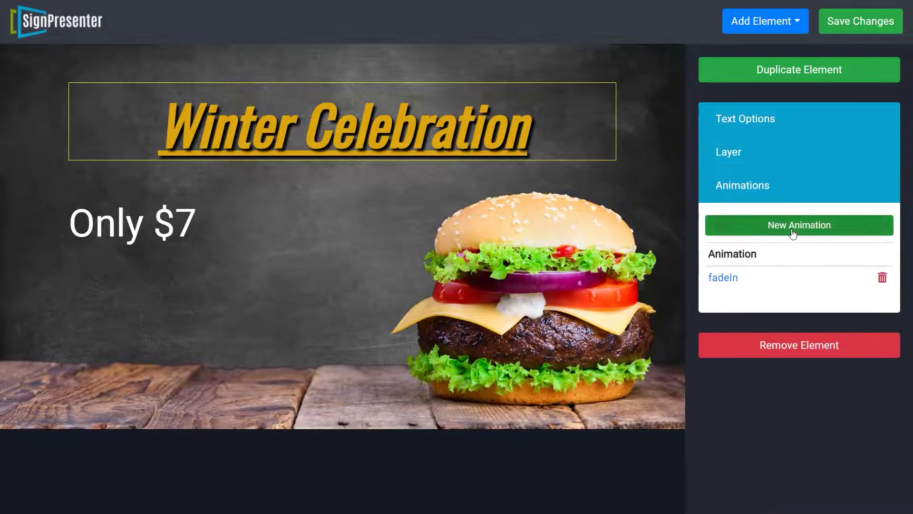
pyautogui.click(793, 233)
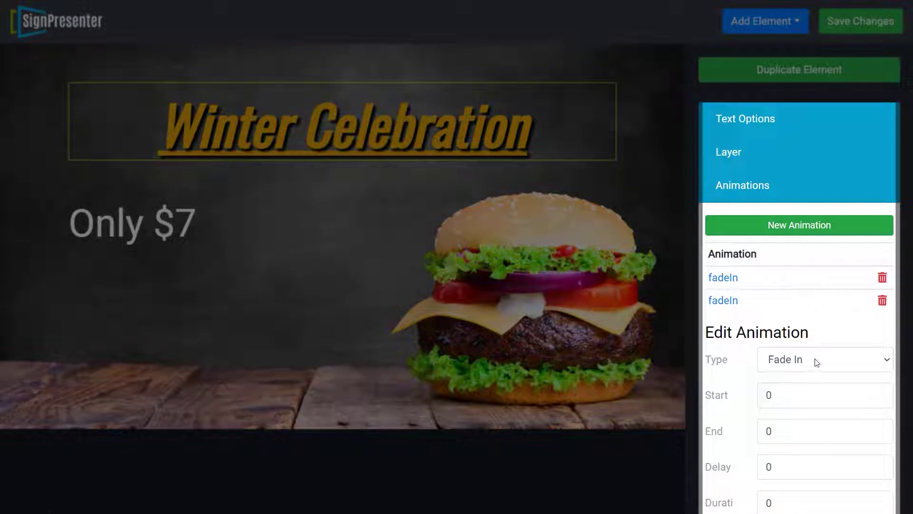
pyautogui.click(791, 363)
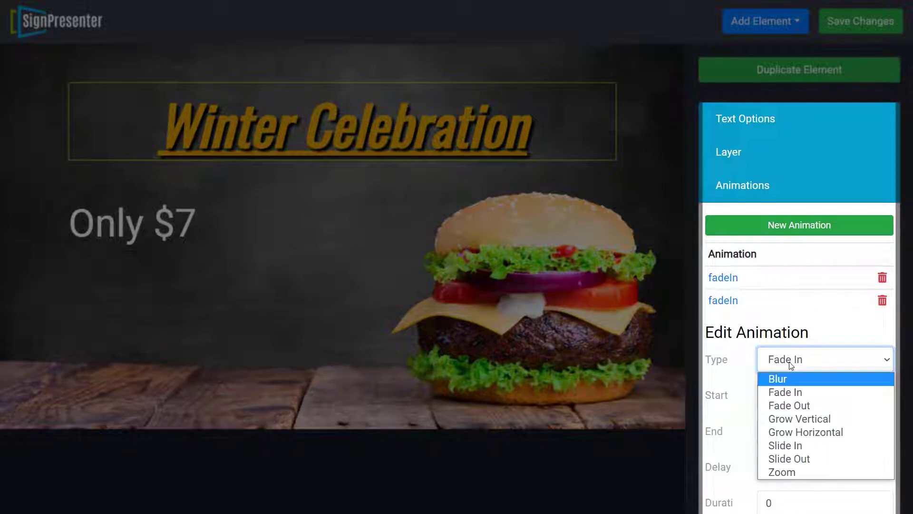
pyautogui.click(789, 383)
pyautogui.click(782, 402)
pyautogui.write('1')
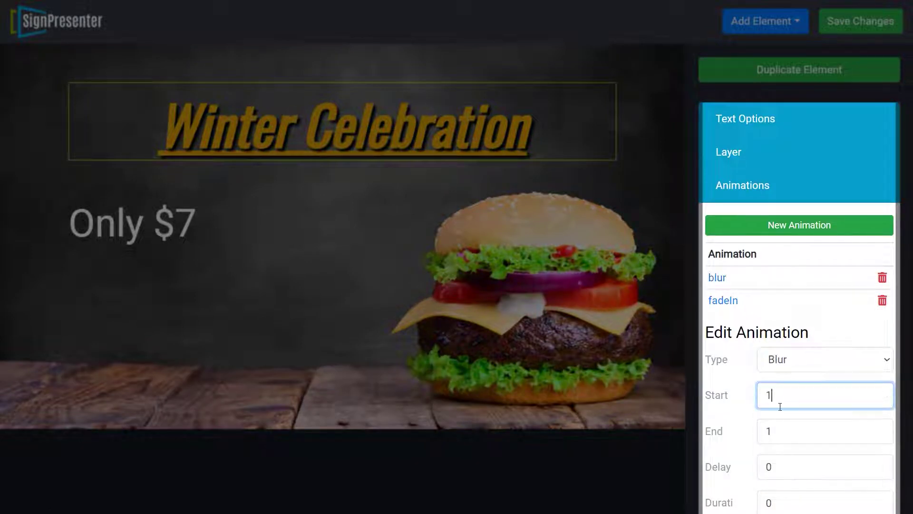
pyautogui.click(784, 465)
pyautogui.write('2')
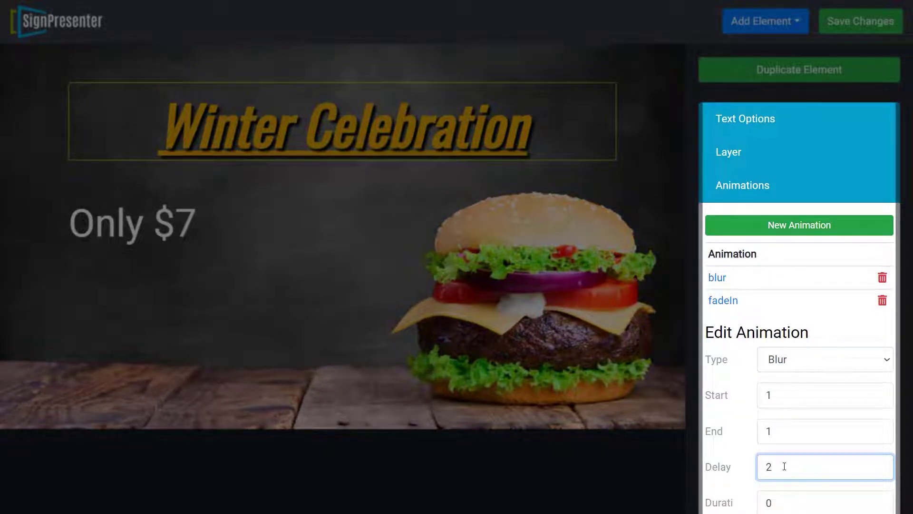
pyautogui.click(785, 498)
pyautogui.press('BackSpace')
pyautogui.write('5')
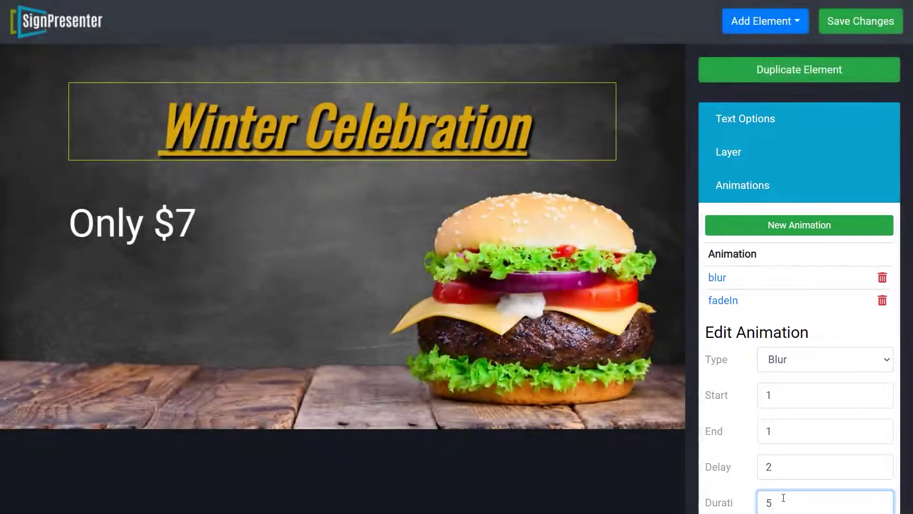
# - Upload the pizza_PNG7109 picture to replace the burger image
pyautogui.click(578, 346)
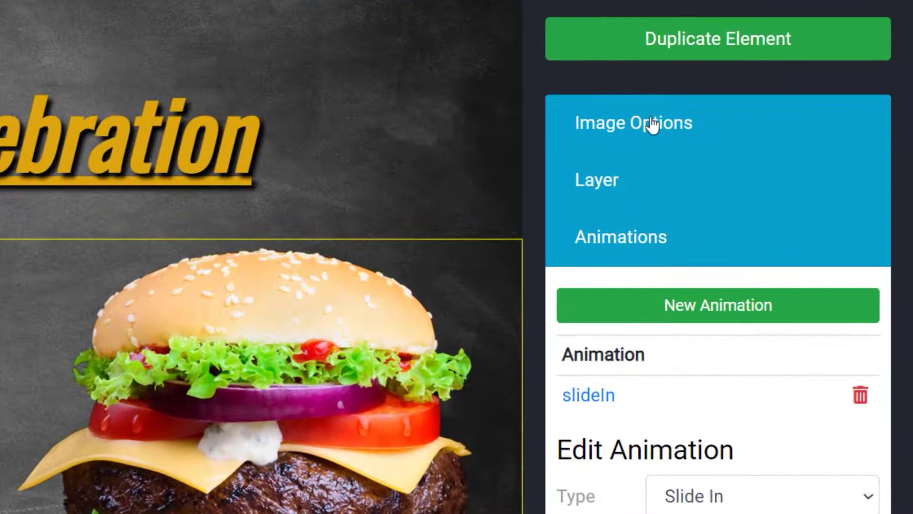
pyautogui.click(760, 121)
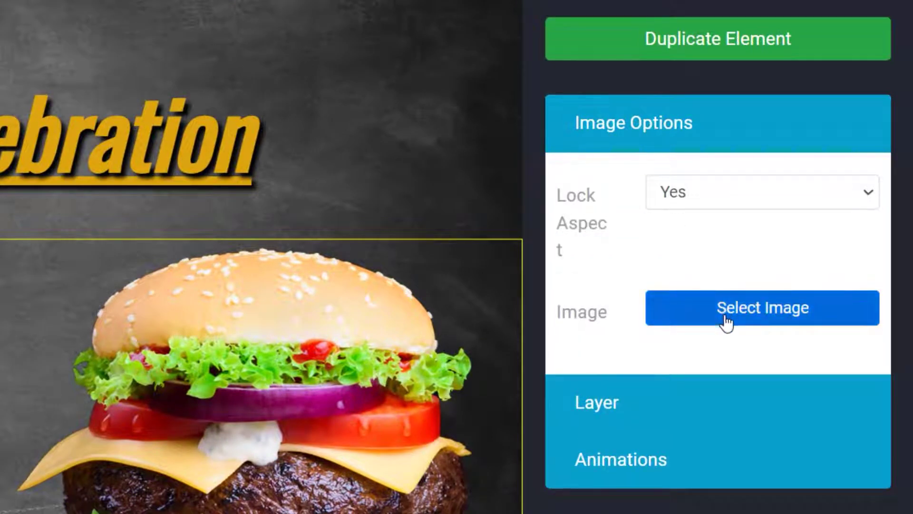
pyautogui.click(725, 322)
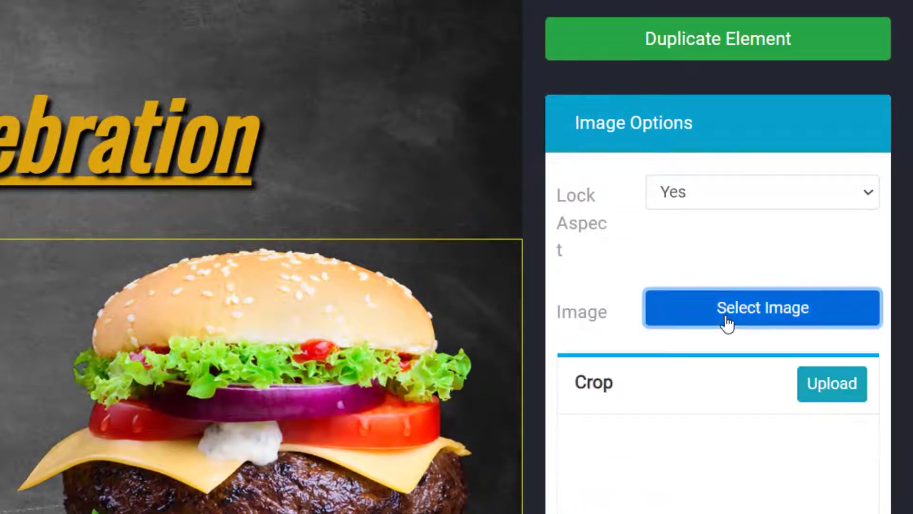
pyautogui.click(822, 402)
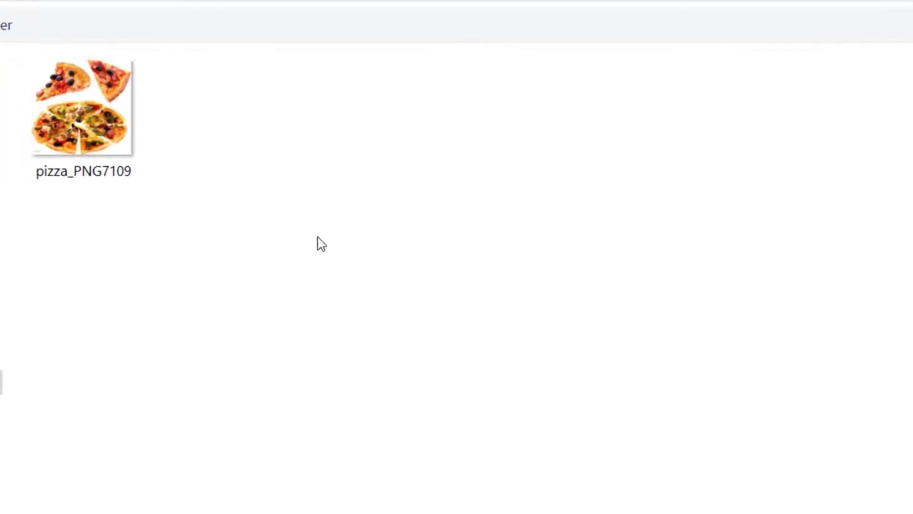
pyautogui.click(114, 148)
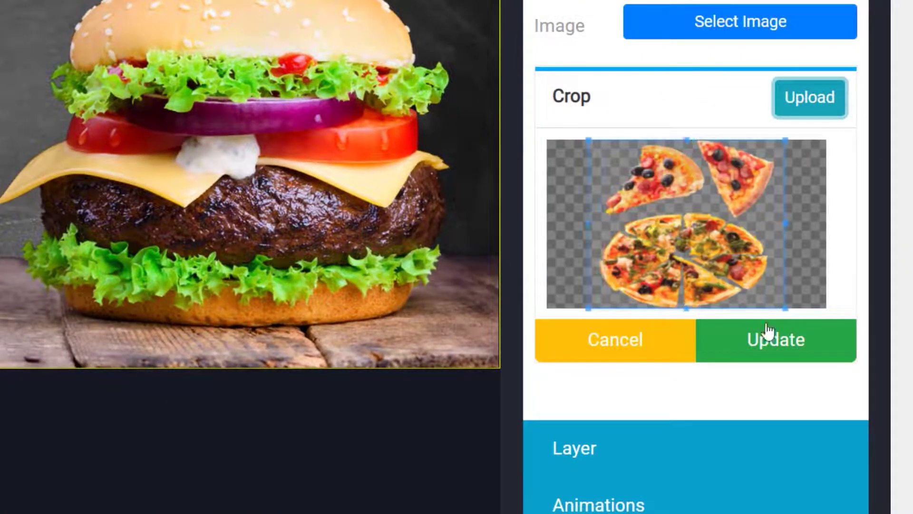
# - Apply the pizza picture, set Lock Aspect to No, and shrink it to a small square right of centre
pyautogui.click(774, 350)
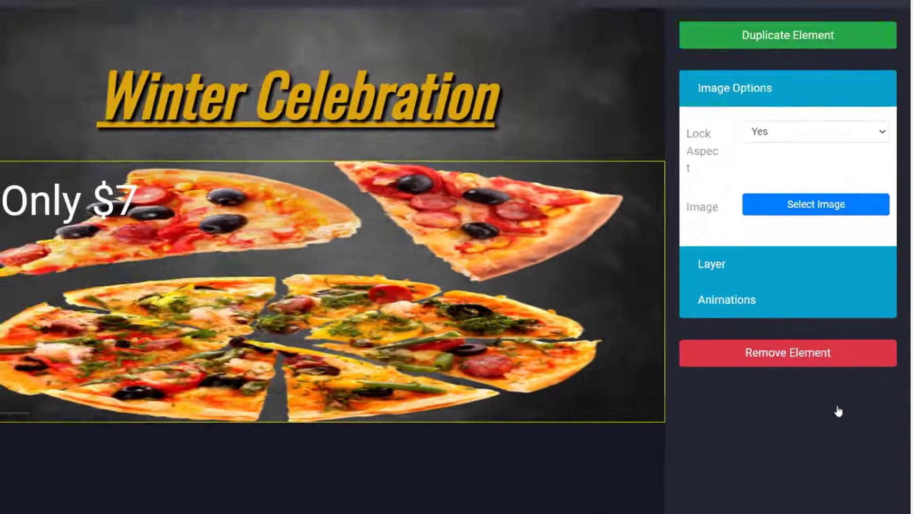
pyautogui.moveTo(665, 161); pyautogui.dragTo(508, 234)
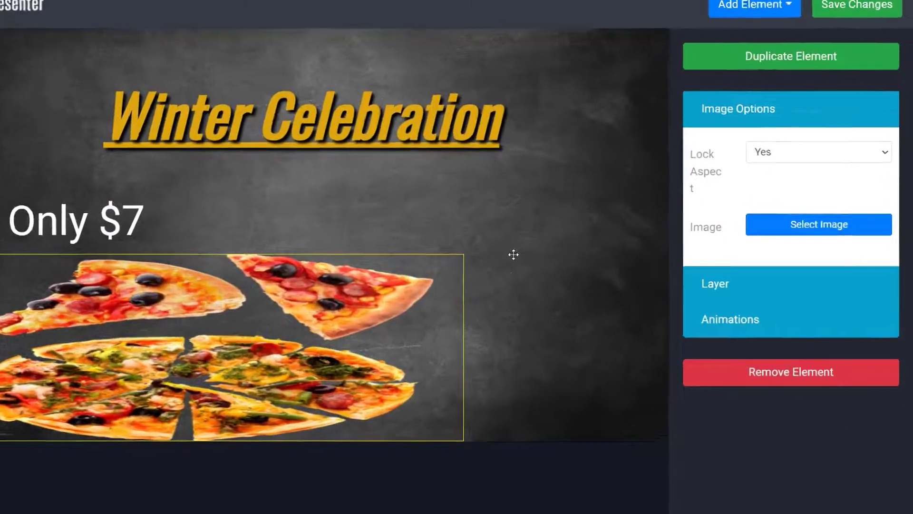
pyautogui.click(784, 154)
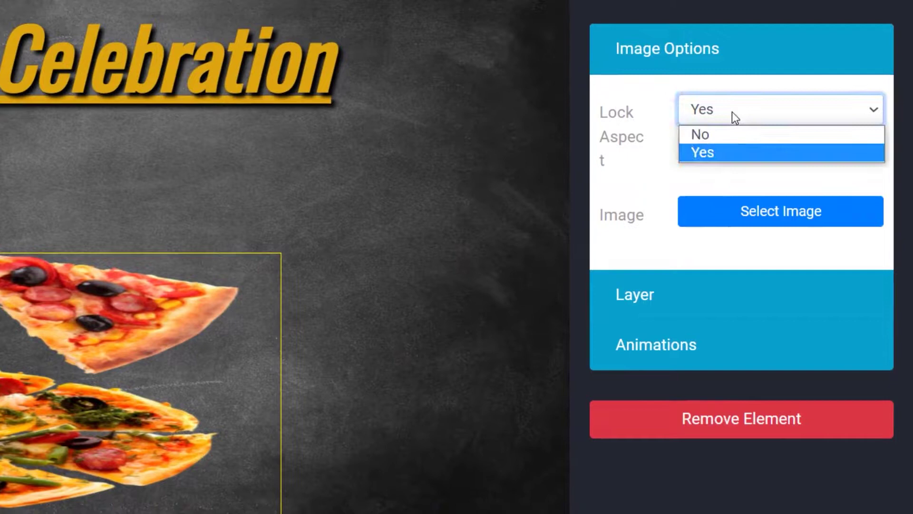
pyautogui.click(725, 134)
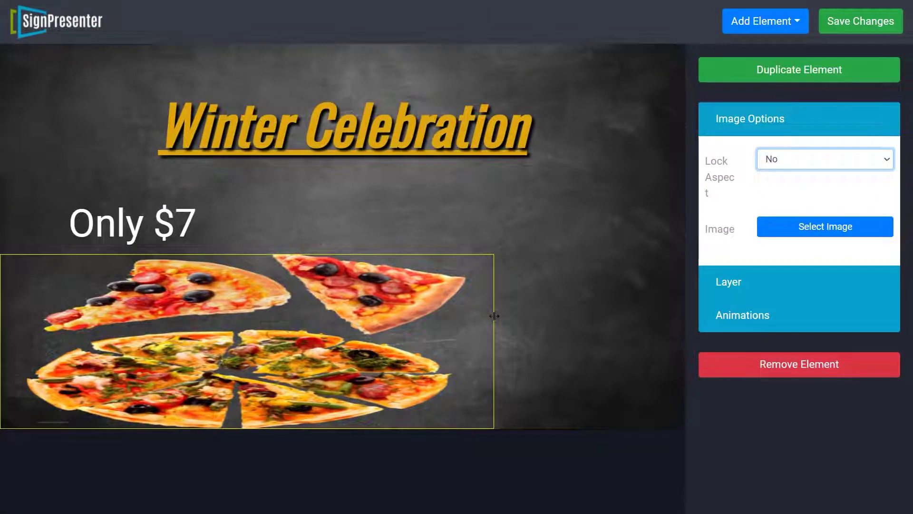
pyautogui.moveTo(494, 316); pyautogui.dragTo(195, 317)
pyautogui.moveTo(583, 346); pyautogui.dragTo(507, 297)
# - Move 'Only $7' down to the lower left and re-lock the pizza's proportions
pyautogui.click(723, 288)
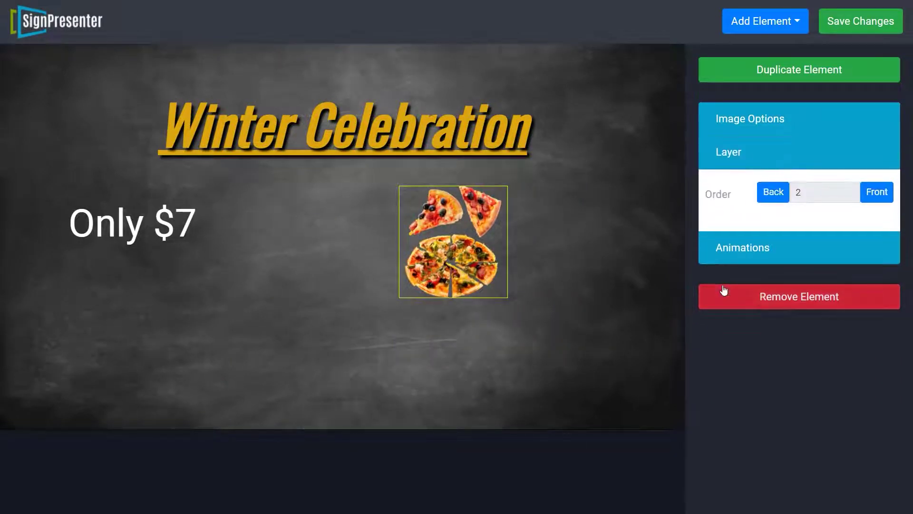
pyautogui.click(735, 259)
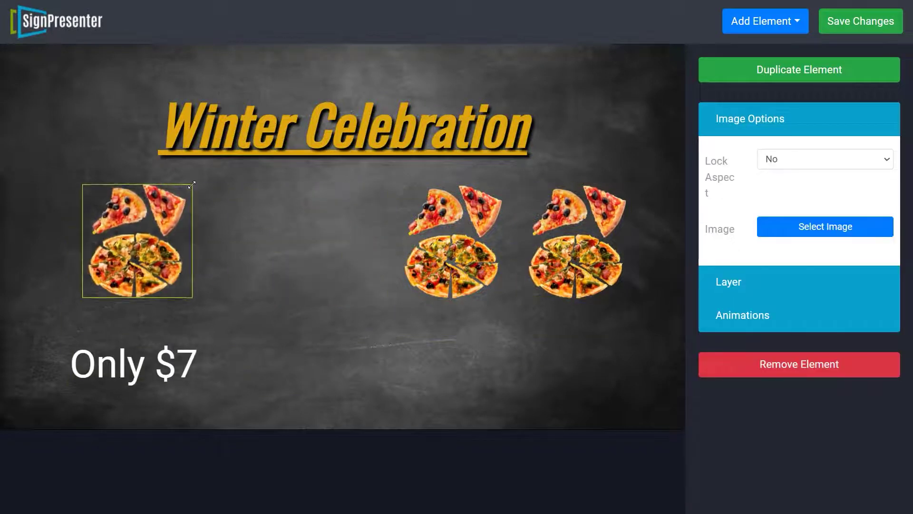
pyautogui.moveTo(449, 238); pyautogui.dragTo(309, 238)
pyautogui.click(825, 159)
pyautogui.click(791, 171)
# - Line up the three pizzas under the title, making the right one largest
pyautogui.moveTo(577, 240); pyautogui.dragTo(436, 245)
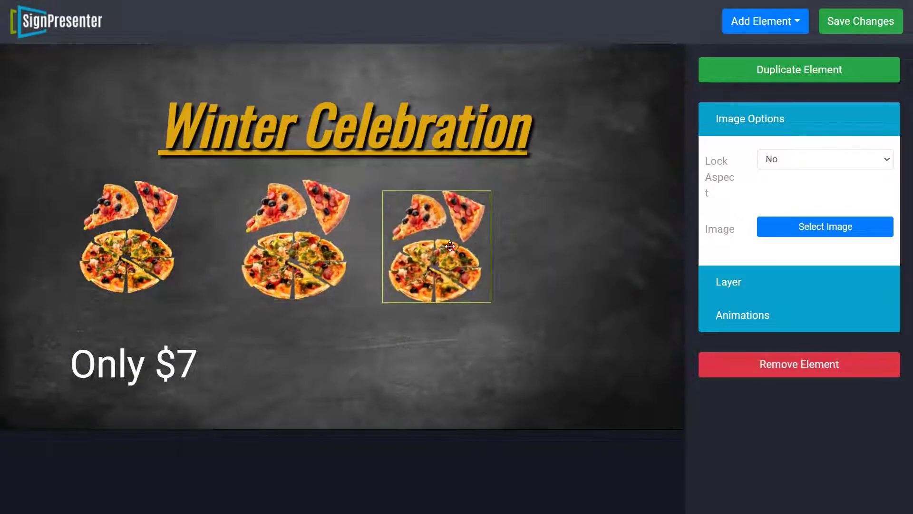
pyautogui.moveTo(489, 192); pyautogui.dragTo(530, 167)
pyautogui.moveTo(459, 235); pyautogui.dragTo(539, 238)
pyautogui.moveTo(339, 236); pyautogui.dragTo(376, 238)
pyautogui.moveTo(129, 238); pyautogui.dragTo(157, 237)
pyautogui.click(825, 159)
pyautogui.click(791, 181)
pyautogui.moveTo(561, 279); pyautogui.dragTo(551, 279)
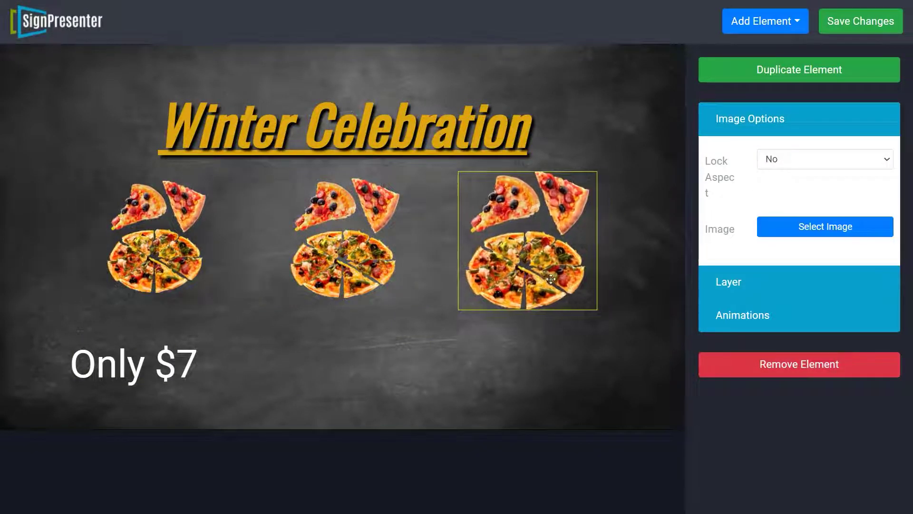
pyautogui.moveTo(597, 172); pyautogui.dragTo(612, 168)
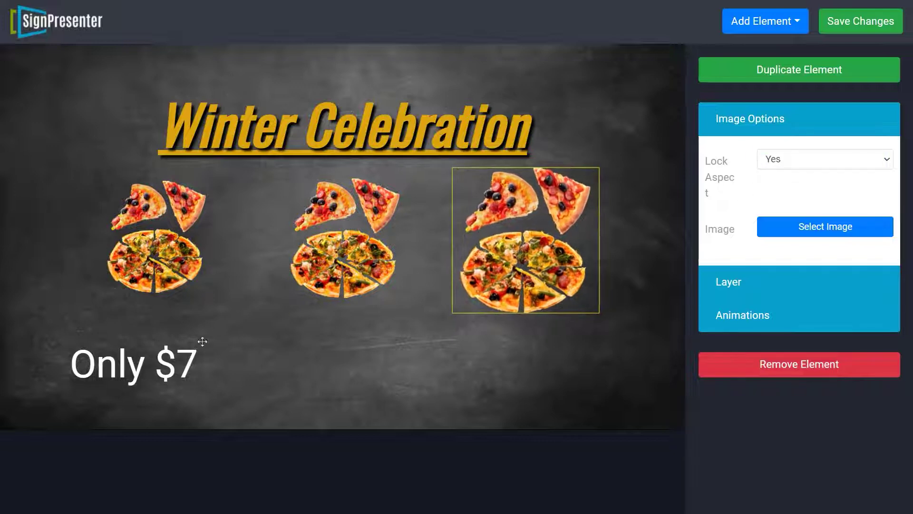
# - Change 'Only $7' to 'Personal 3.99$' with smaller text size and line height
pyautogui.click(133, 362)
pyautogui.moveTo(133, 363); pyautogui.dragTo(147, 327)
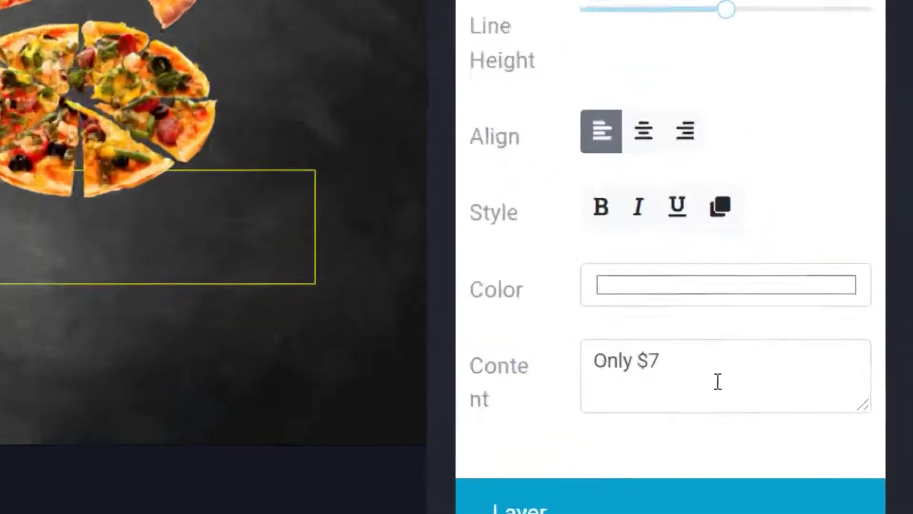
pyautogui.tripleClick(718, 382)
pyautogui.press('BackSpace')
pyautogui.write('P')
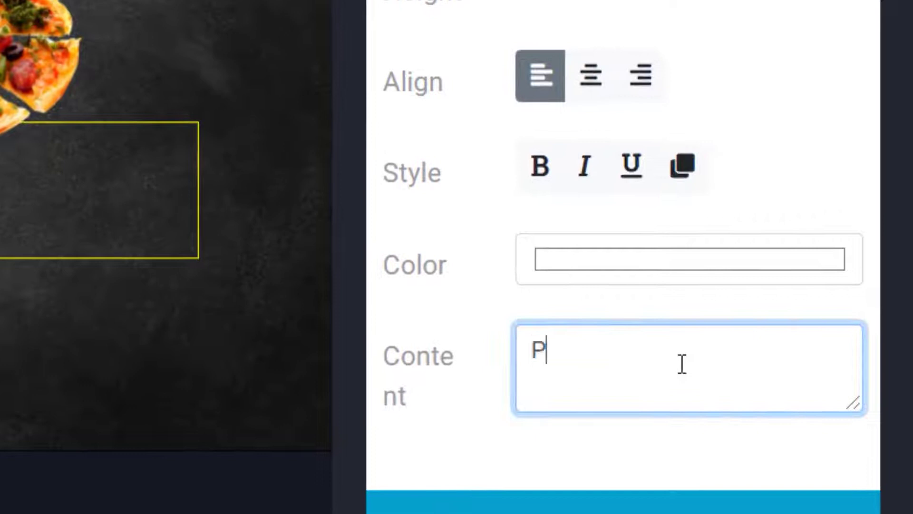
pyautogui.write('ersonal 3.99')
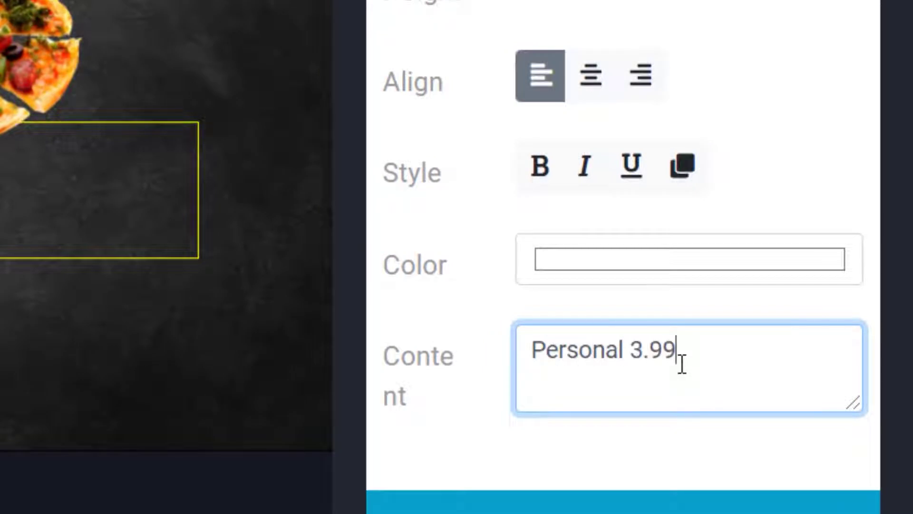
pyautogui.write('$')
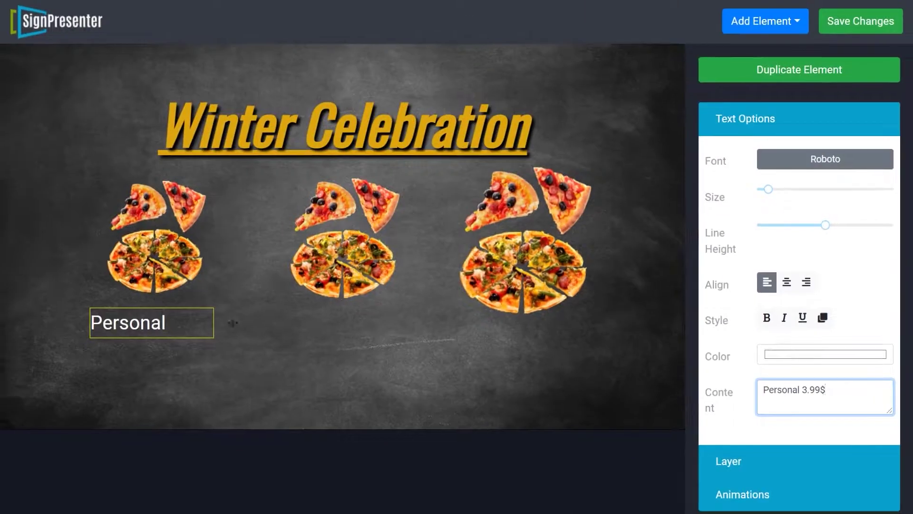
pyautogui.click(339, 295)
pyautogui.moveTo(825, 224); pyautogui.dragTo(817, 224)
pyautogui.moveTo(768, 188); pyautogui.dragTo(767, 188)
# - Duplicate the price label and place copies under the middle and right pizzas
pyautogui.click(774, 86)
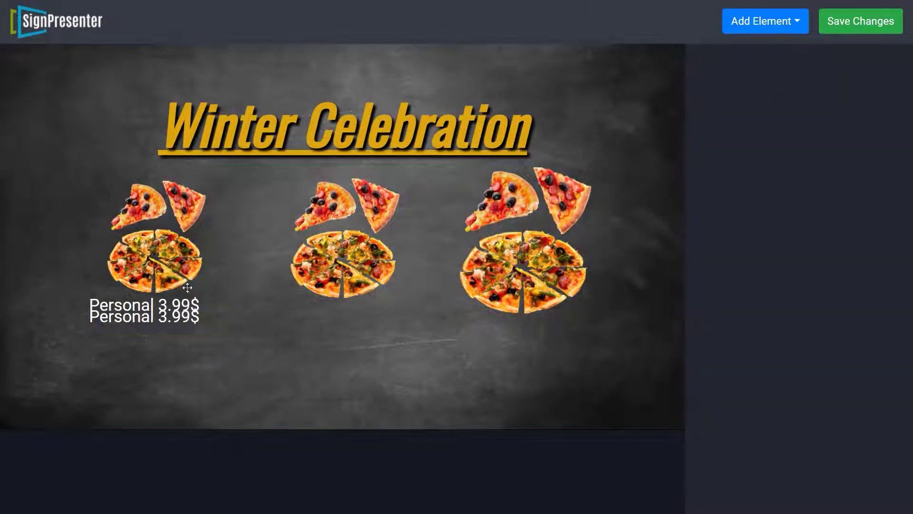
pyautogui.moveTo(152, 305); pyautogui.dragTo(346, 322)
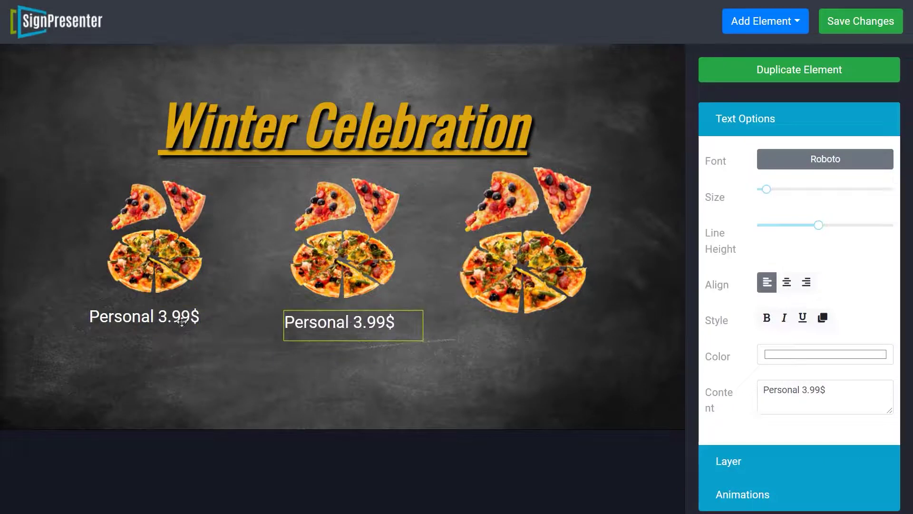
pyautogui.moveTo(138, 316); pyautogui.dragTo(133, 341)
pyautogui.moveTo(327, 325); pyautogui.dragTo(523, 344)
pyautogui.click(740, 82)
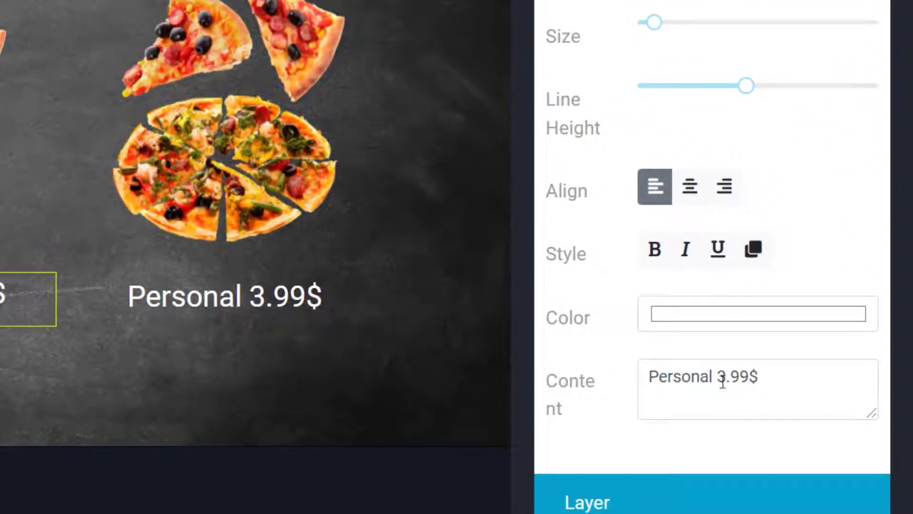
# - Edit the copied labels to read 'Medium 10.99$' and 'Large 13.99$'
pyautogui.tripleClick(804, 389)
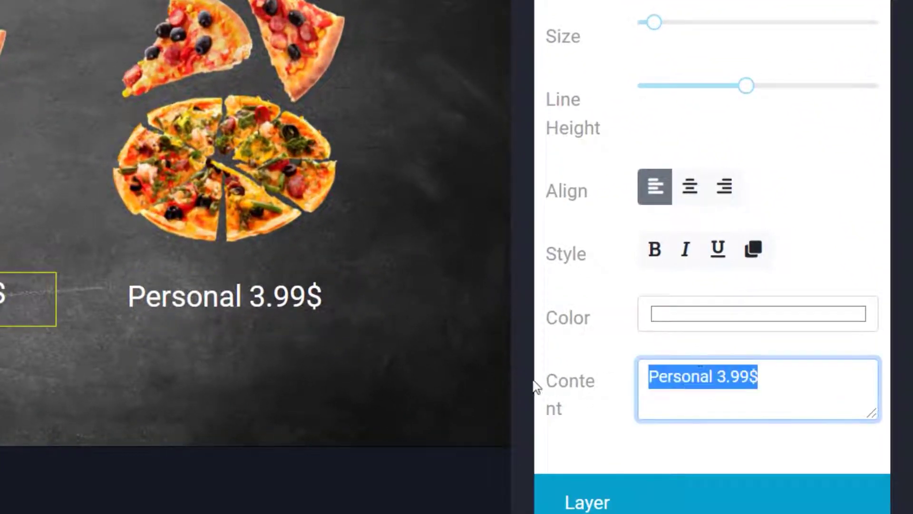
pyautogui.write('Medium 10.99')
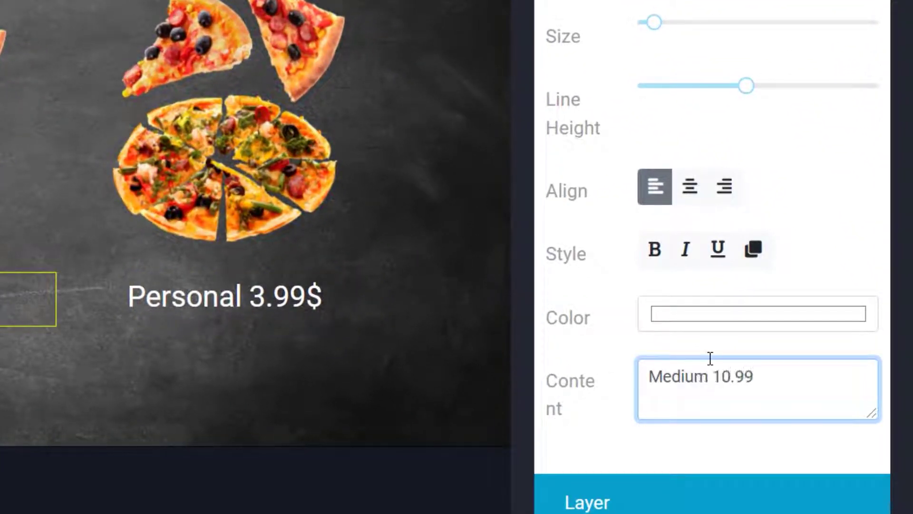
pyautogui.write('$')
pyautogui.click(279, 306)
pyautogui.moveTo(766, 377); pyautogui.dragTo(626, 398)
pyautogui.write('Large')
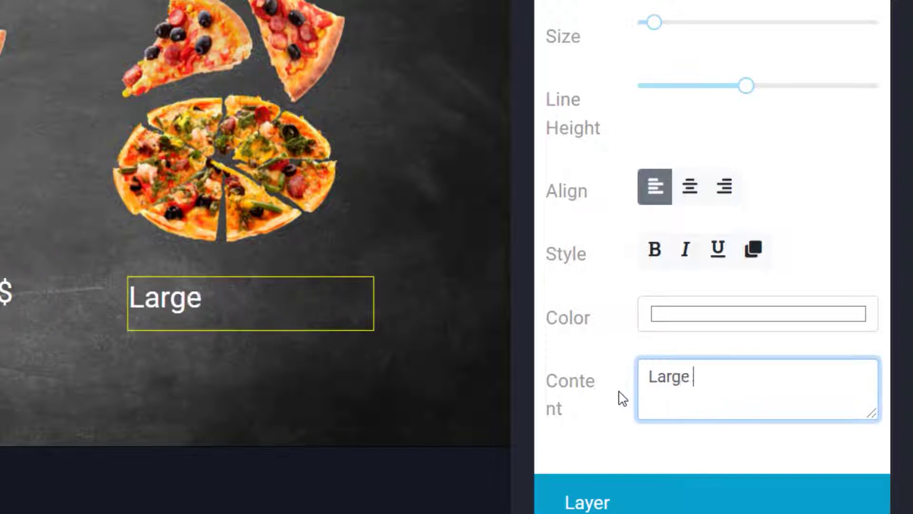
pyautogui.write('13.99$')
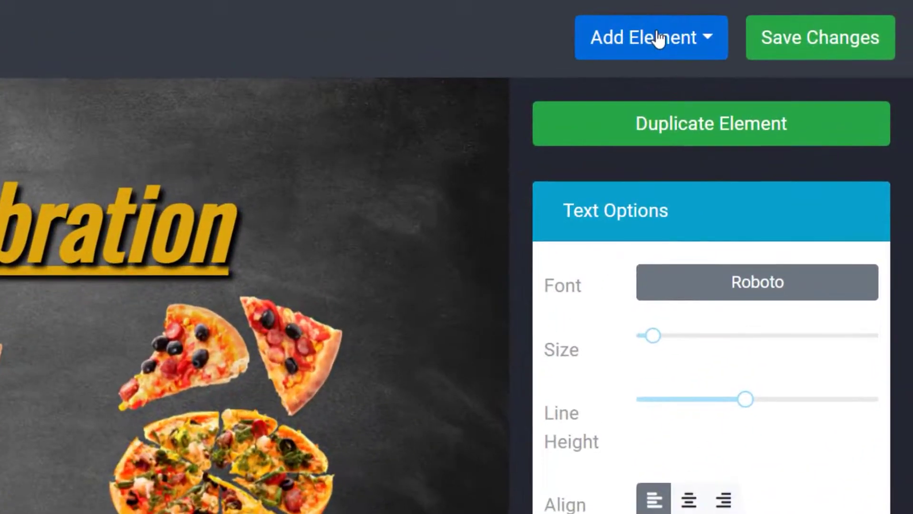
# - Add a new image element showing the uploaded Pepsi cup picture
pyautogui.click(658, 38)
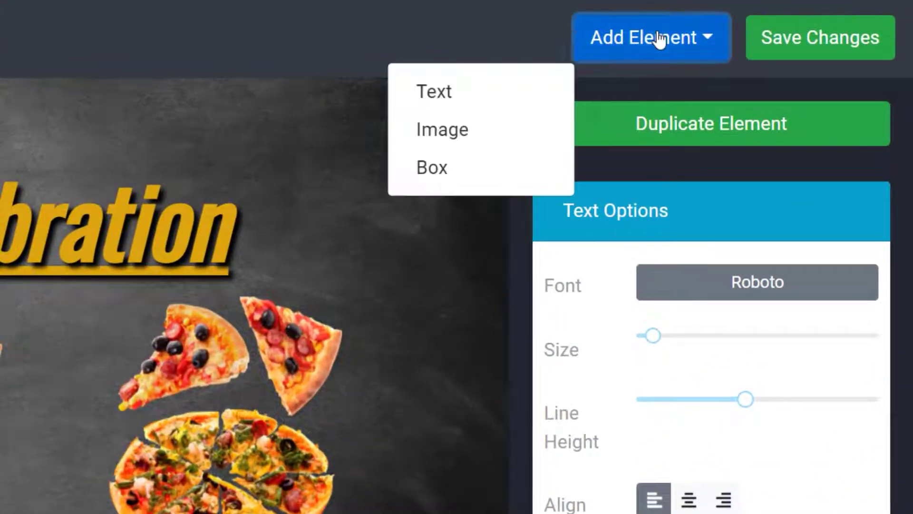
pyautogui.click(460, 143)
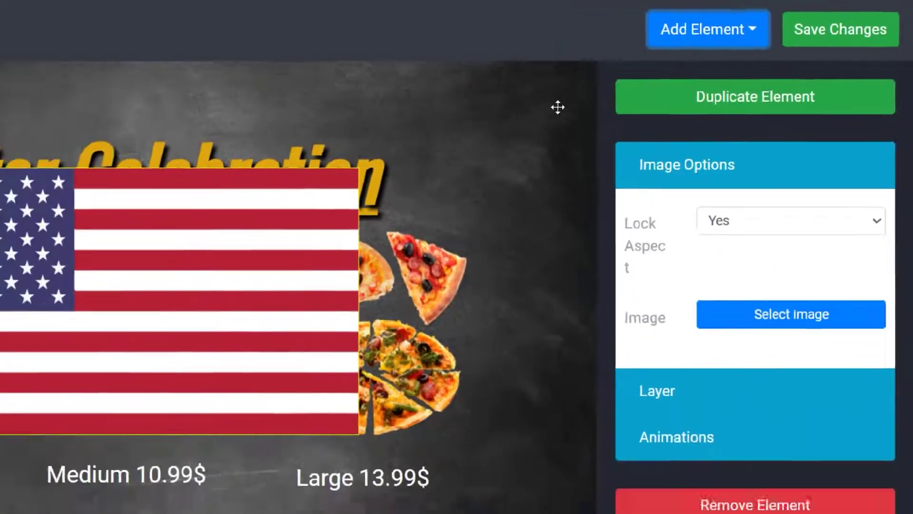
pyautogui.click(758, 402)
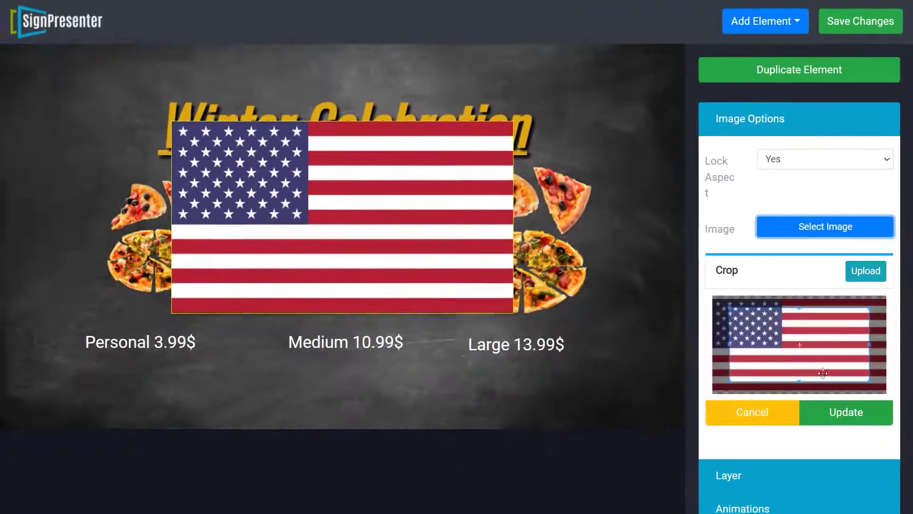
pyautogui.click(876, 282)
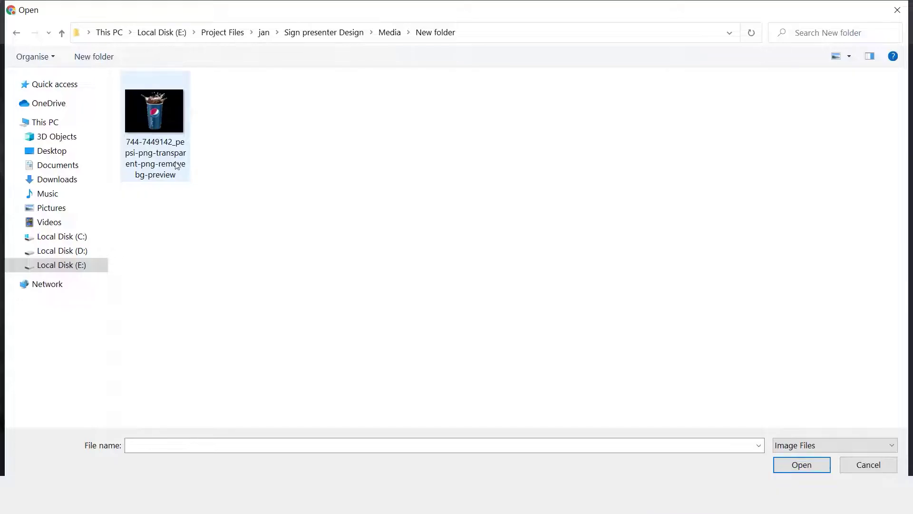
pyautogui.doubleClick(177, 165)
pyautogui.click(816, 412)
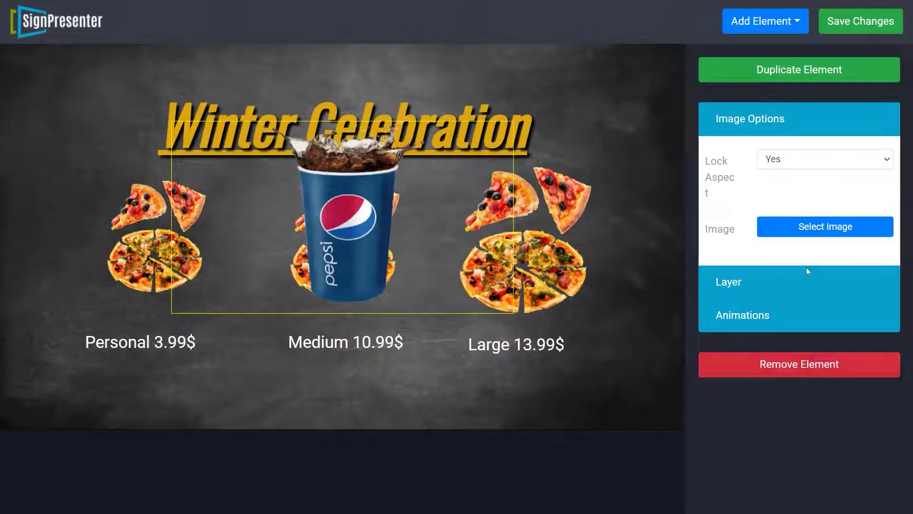
# - Unlock the cup's aspect, shrink it, and place it left of the personal pizza
pyautogui.click(803, 160)
pyautogui.click(801, 172)
pyautogui.moveTo(513, 121); pyautogui.dragTo(485, 191)
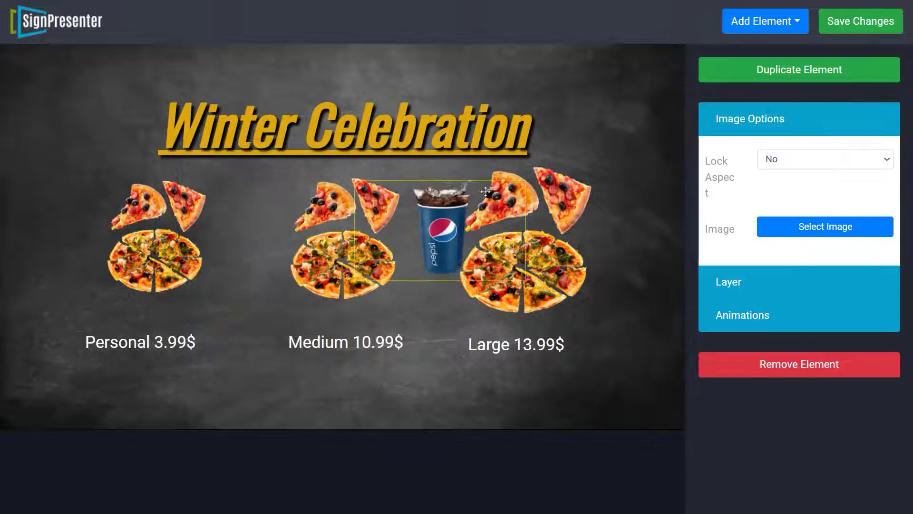
pyautogui.moveTo(470, 226); pyautogui.dragTo(110, 230)
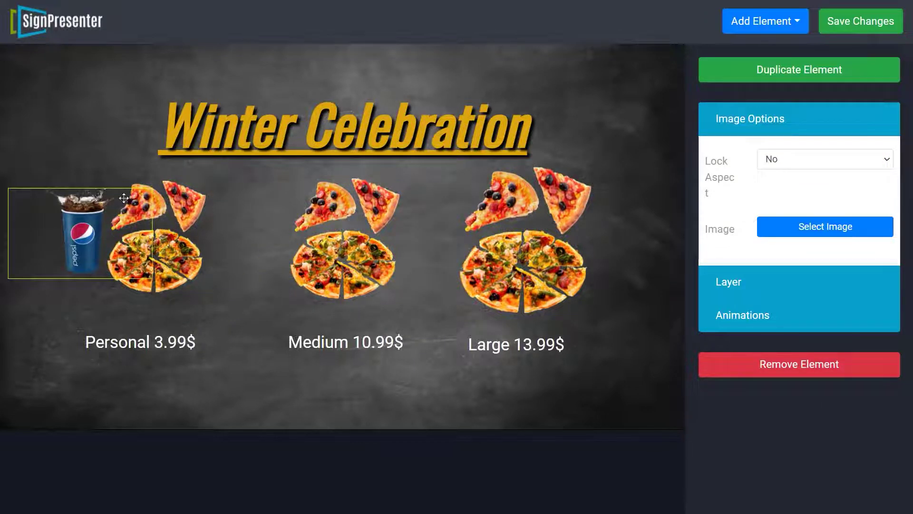
pyautogui.moveTo(124, 197); pyautogui.dragTo(123, 204)
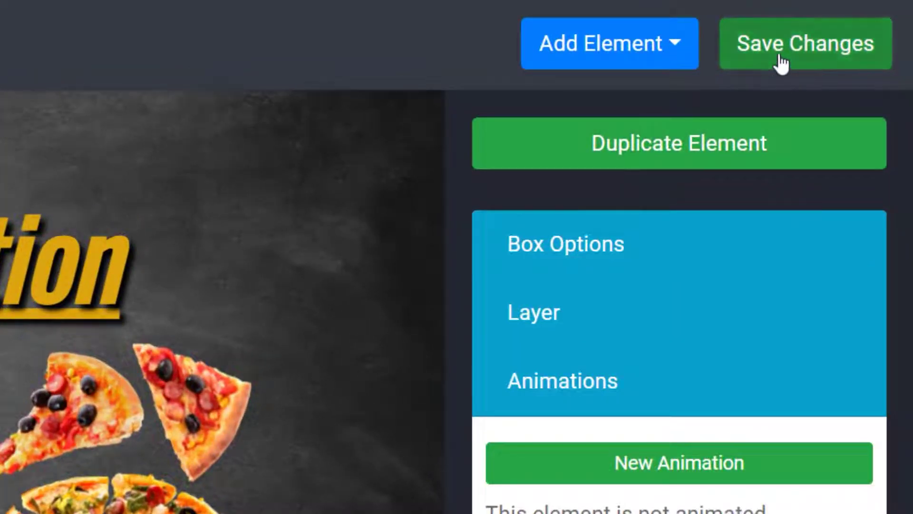
# - Save the design changes, then save the 15-second message My First Design
pyautogui.click(780, 61)
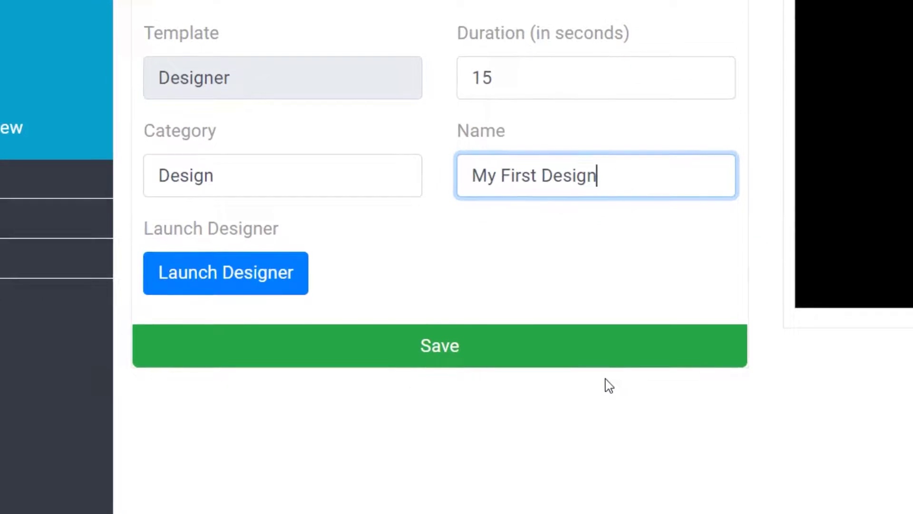
pyautogui.click(604, 362)
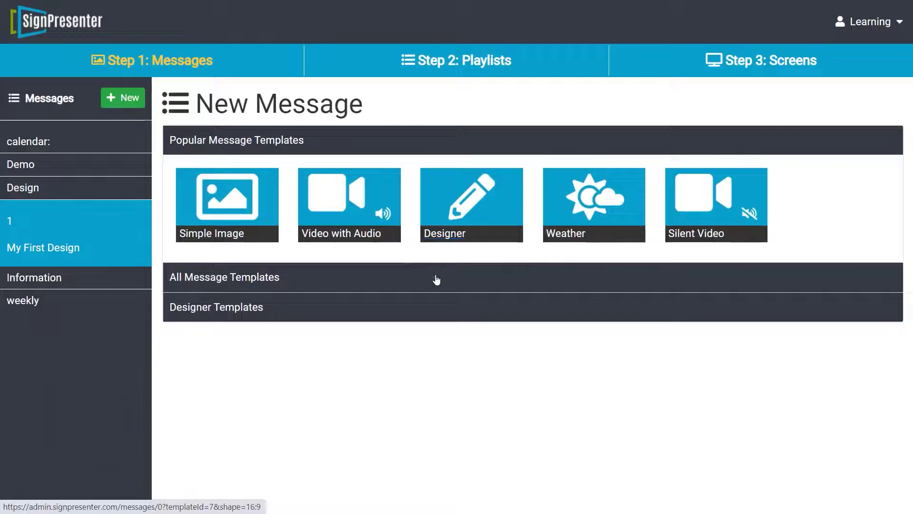
# - Pick the grill-menu designer template and enter category Design and name 'My second design'
pyautogui.click(430, 312)
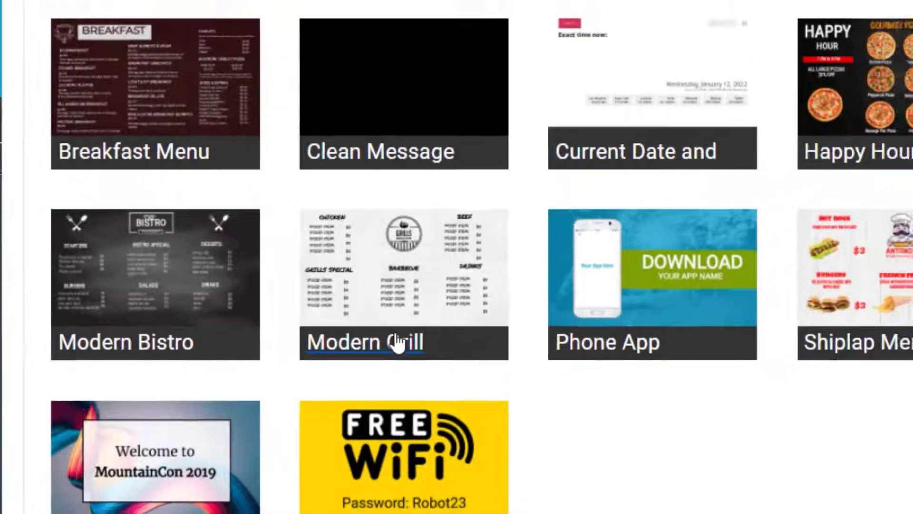
pyautogui.click(397, 343)
pyautogui.click(299, 285)
pyautogui.write('Design')
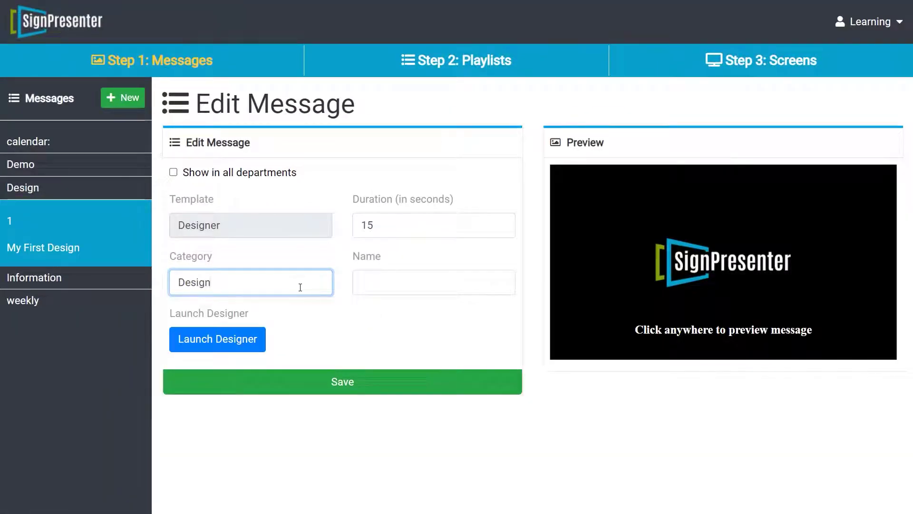
pyautogui.press('Tab')
pyautogui.write('My second design')
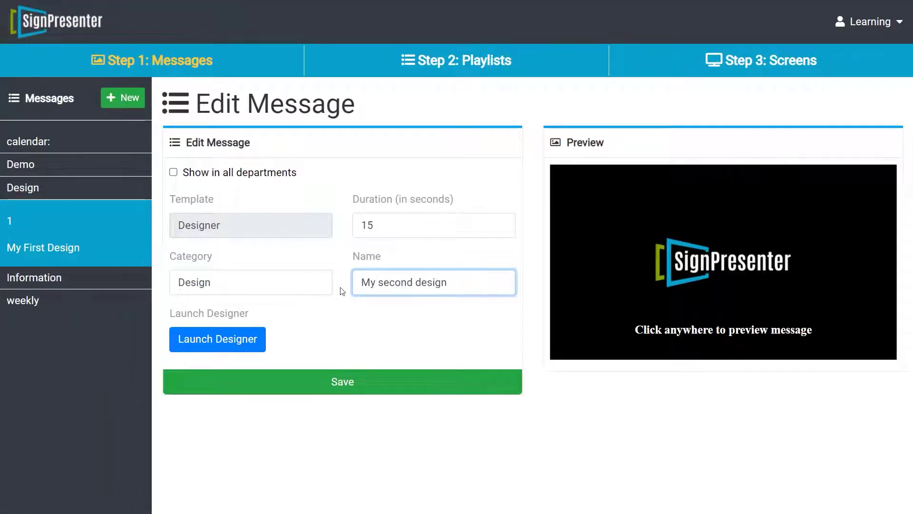
# - Replace the logo with the Grill Special image, unlock its aspect ratio and shrink it at the top
pyautogui.click(252, 342)
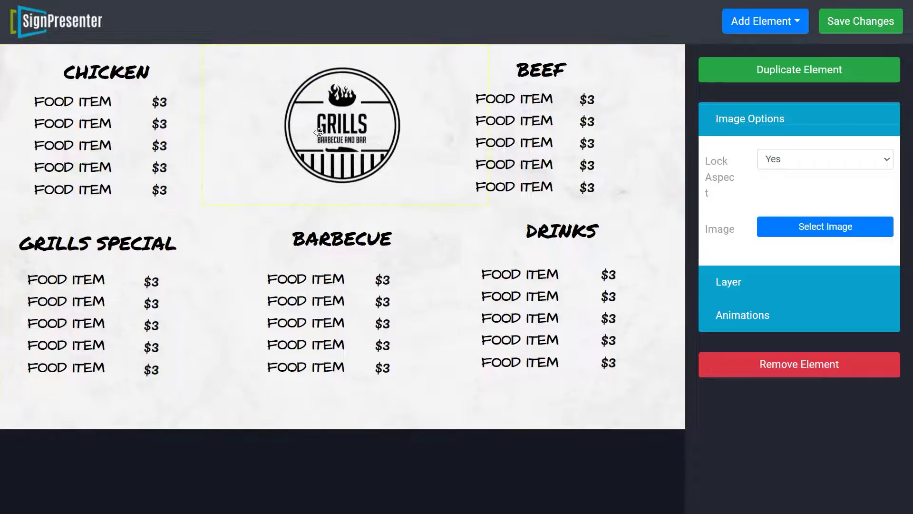
pyautogui.click(832, 238)
pyautogui.click(865, 272)
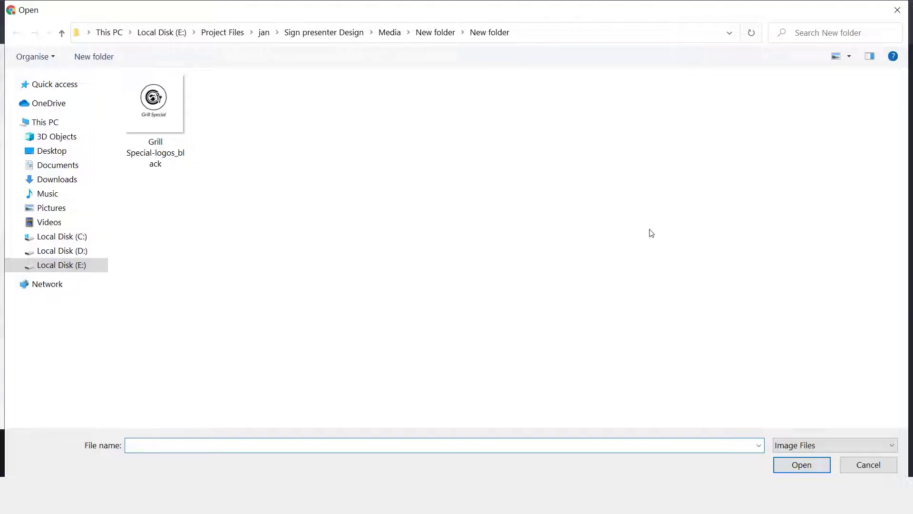
pyautogui.doubleClick(163, 106)
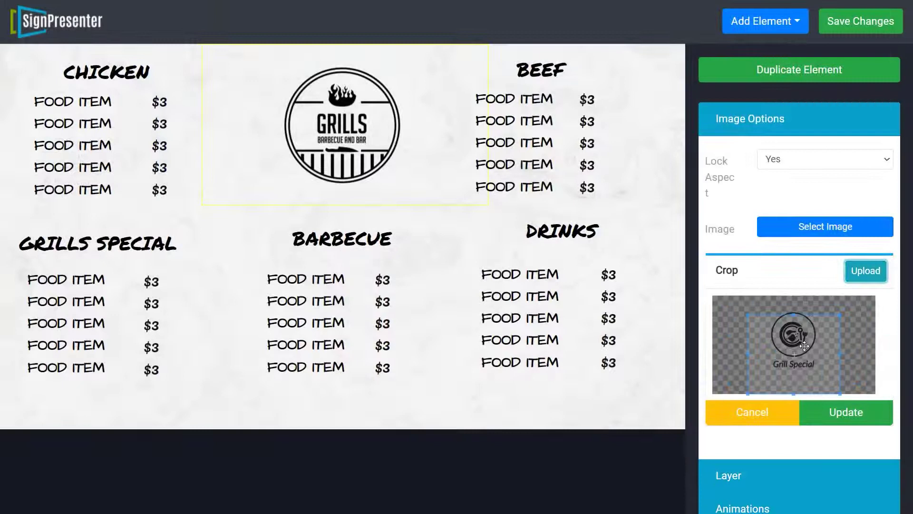
pyautogui.click(852, 410)
pyautogui.click(809, 159)
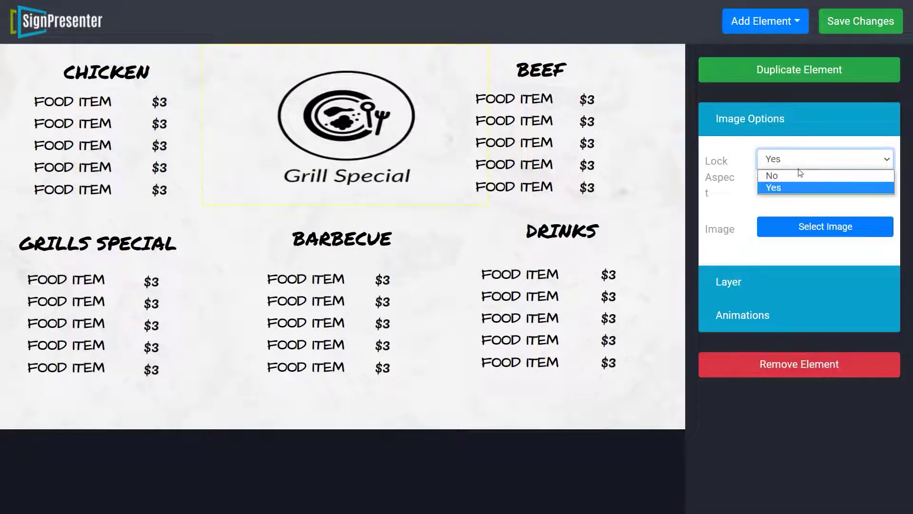
pyautogui.click(769, 174)
pyautogui.moveTo(431, 196); pyautogui.dragTo(414, 71)
# - List Chicken items: Chicken Nuggets, Buffalo wings, Hot Chicken, Popcorn Chicken, Chicken Maryland
pyautogui.click(91, 136)
pyautogui.click(836, 408)
pyautogui.hotkey('ctrl', 'a')
pyautogui.write('Chicken Nuggets')
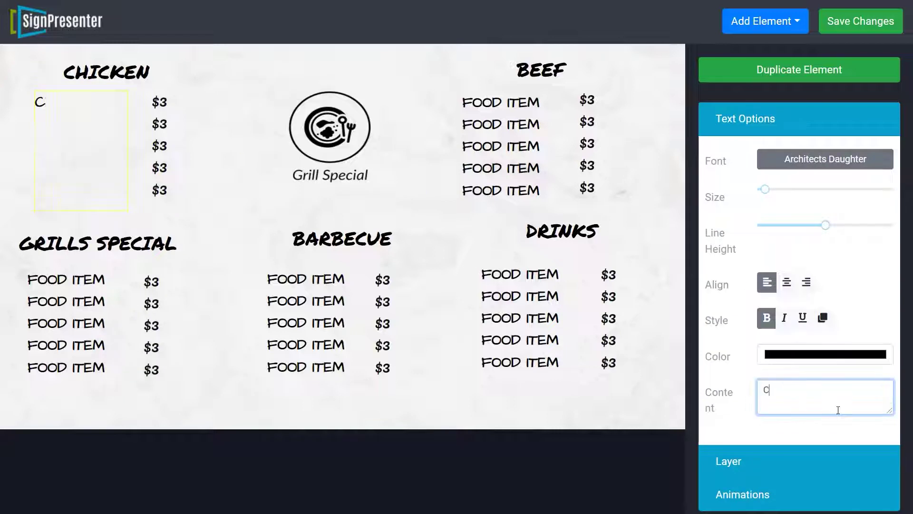
pyautogui.press('Return')
pyautogui.write('Buffalo wings')
pyautogui.press('Return')
pyautogui.write('Hot Chicken')
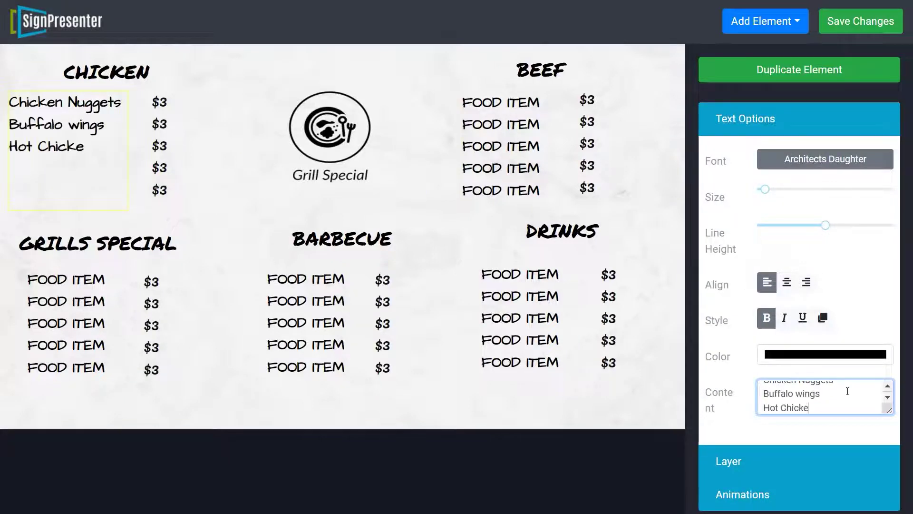
pyautogui.press('Return')
pyautogui.write('Popcorn Chicken')
pyautogui.press('Return')
pyautogui.write('Chicken Maryland')
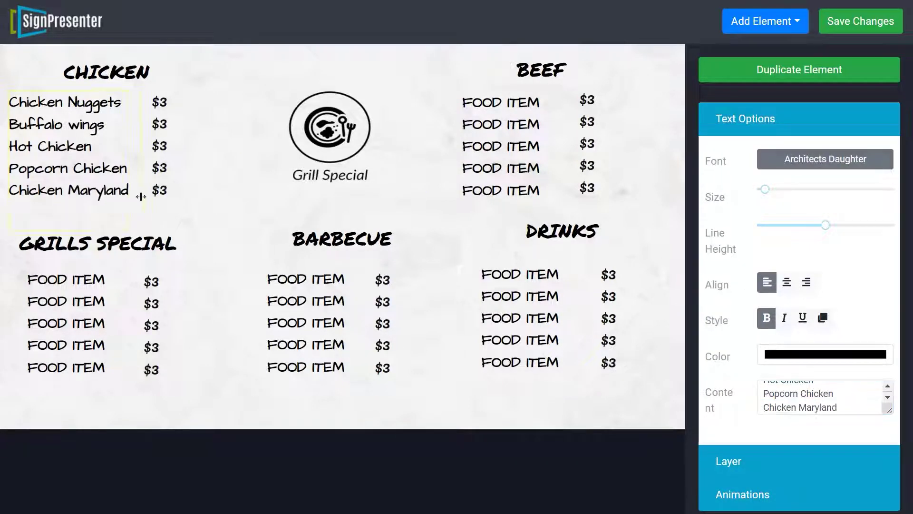
# - Enter the Chicken prices 7$, 8.5$, 7$, 6$ and save the menu design
pyautogui.click(167, 151)
pyautogui.write('7$')
pyautogui.press('Return')
pyautogui.write('8.5$')
pyautogui.press('Return')
pyautogui.write('7$')
pyautogui.press('Return')
pyautogui.write('6$')
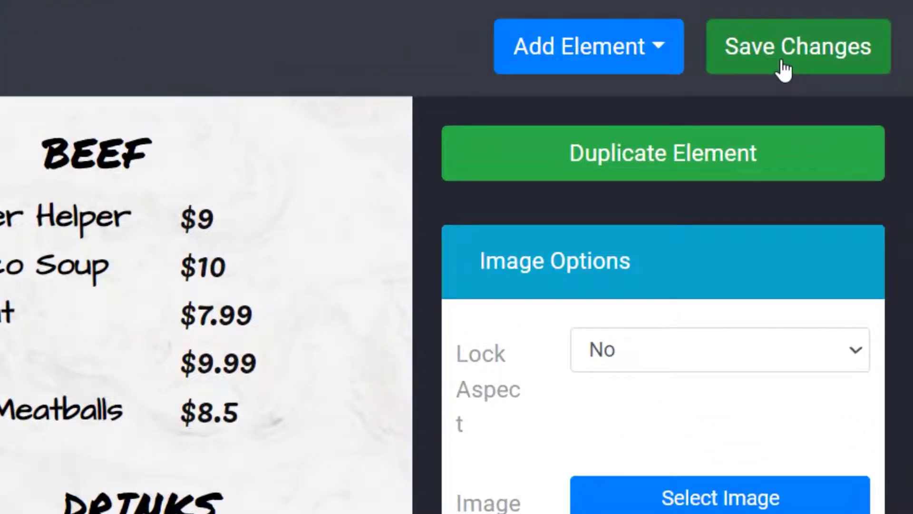
pyautogui.click(784, 69)
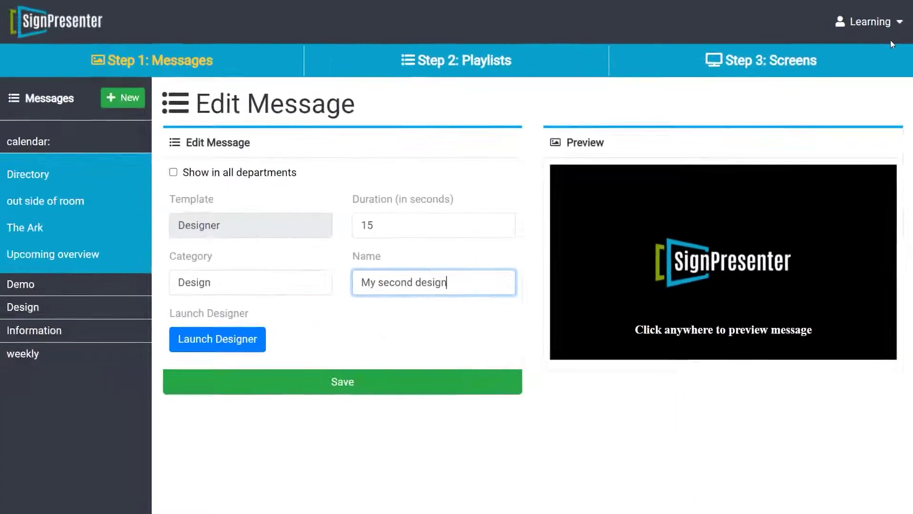
# - Save the message and build a horizontal 16:9 playlist 'Design' with My First Design and My second design
pyautogui.click(404, 387)
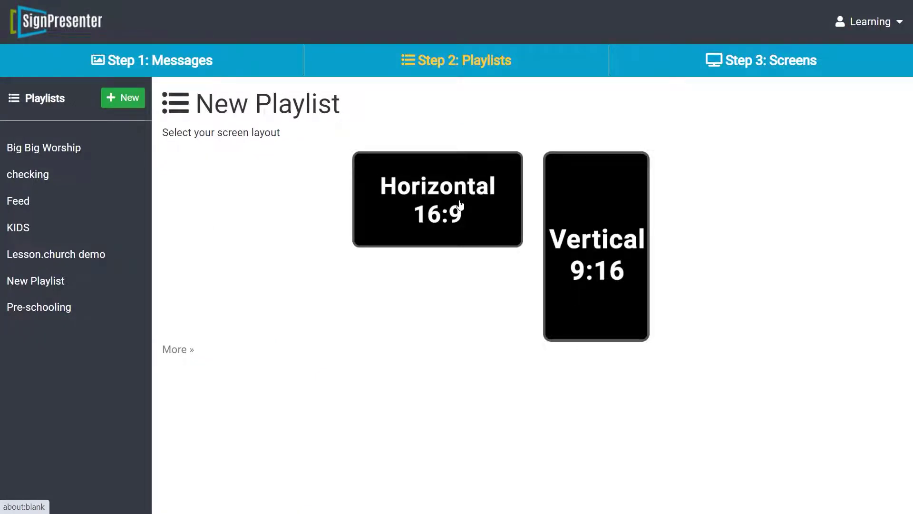
pyautogui.click(460, 205)
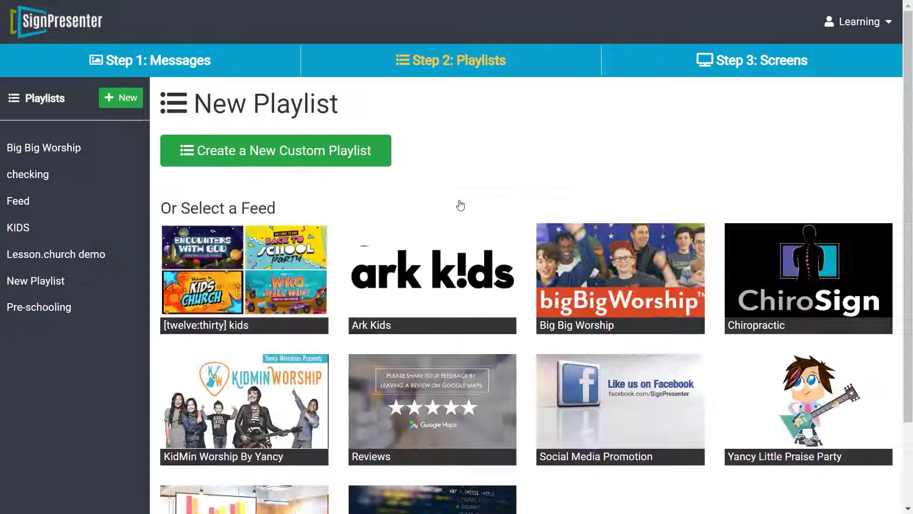
pyautogui.click(366, 167)
pyautogui.click(294, 222)
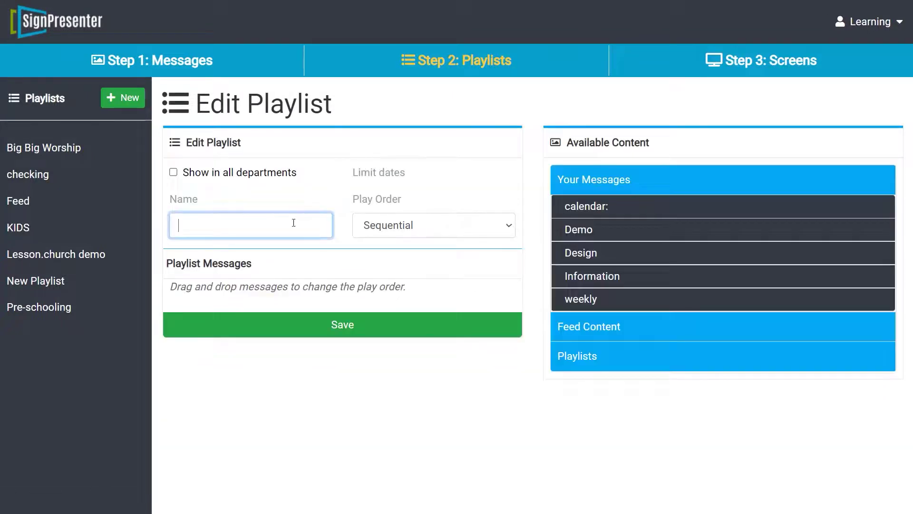
pyautogui.click(572, 257)
pyautogui.click(573, 281)
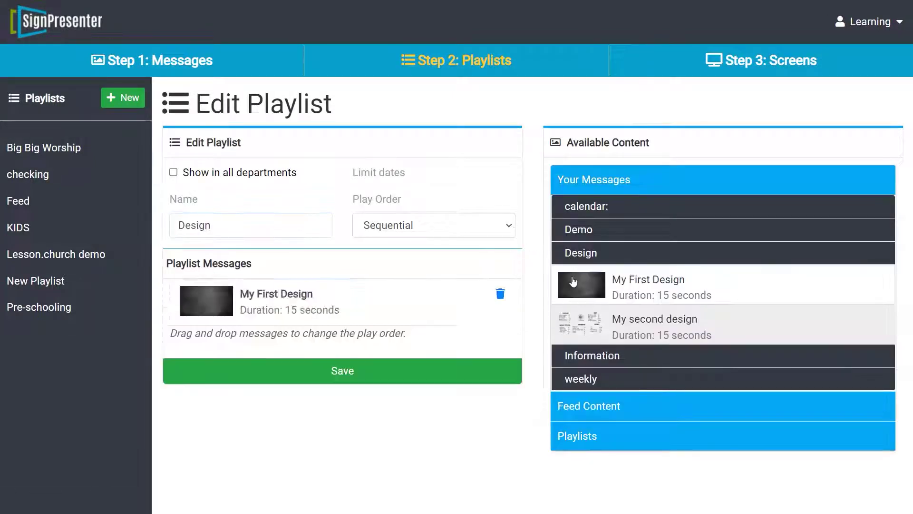
pyautogui.click(580, 329)
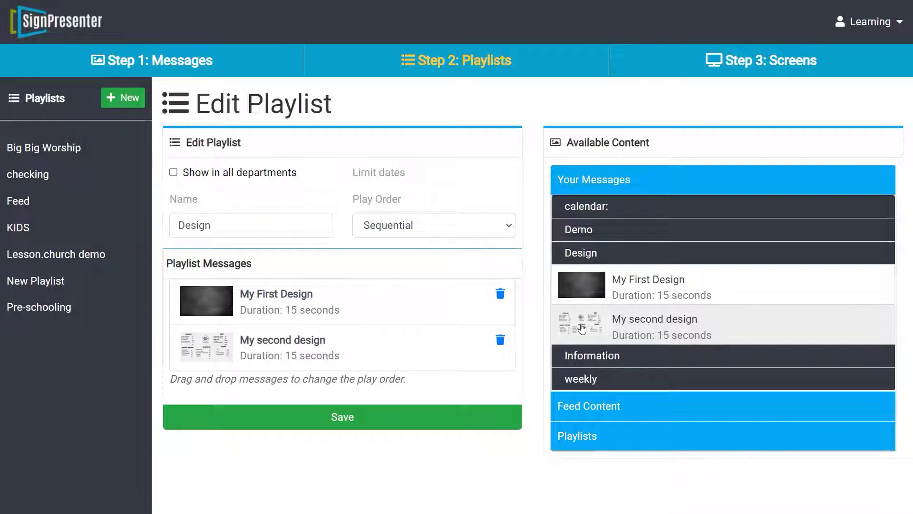
pyautogui.click(486, 428)
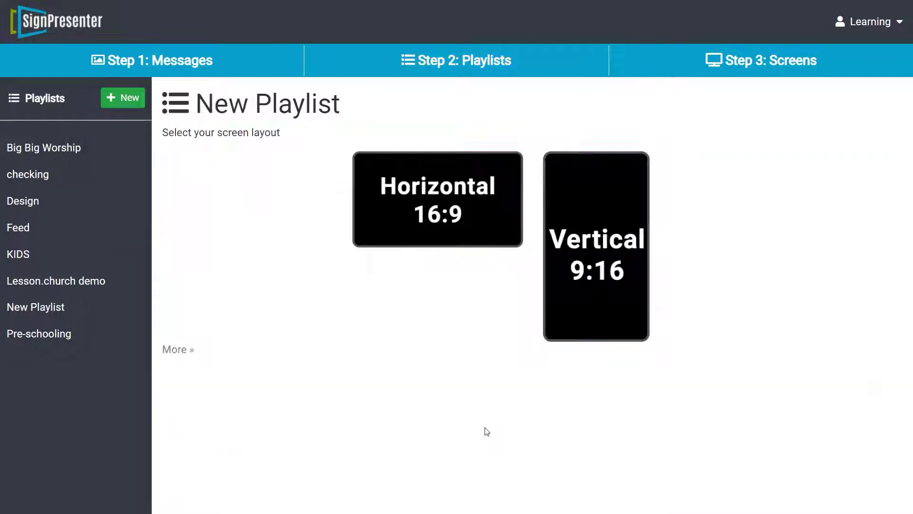
pyautogui.click(740, 71)
# - Set New Screen's manual playlist to Design
pyautogui.click(26, 150)
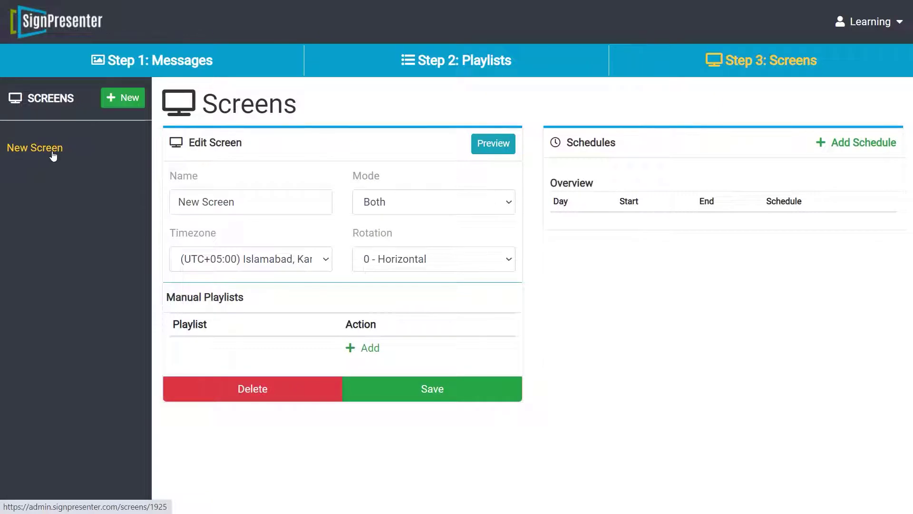
pyautogui.click(363, 348)
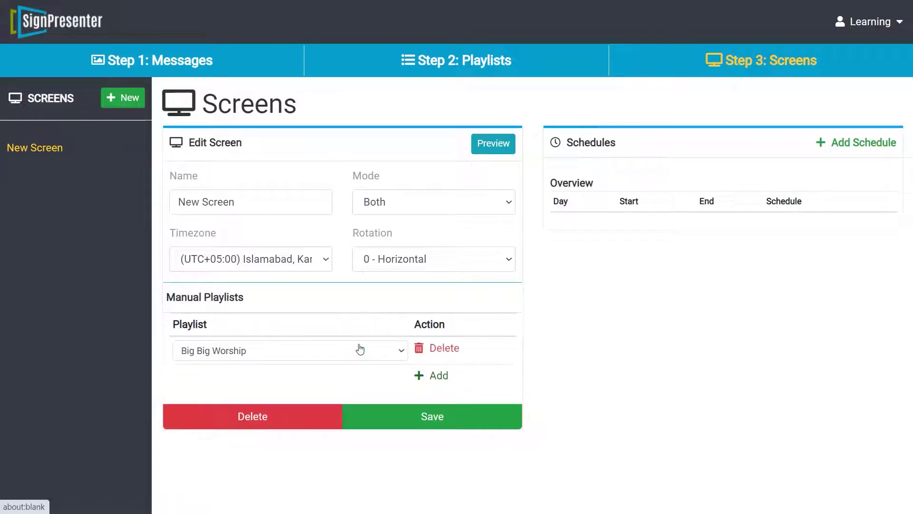
pyautogui.click(302, 350)
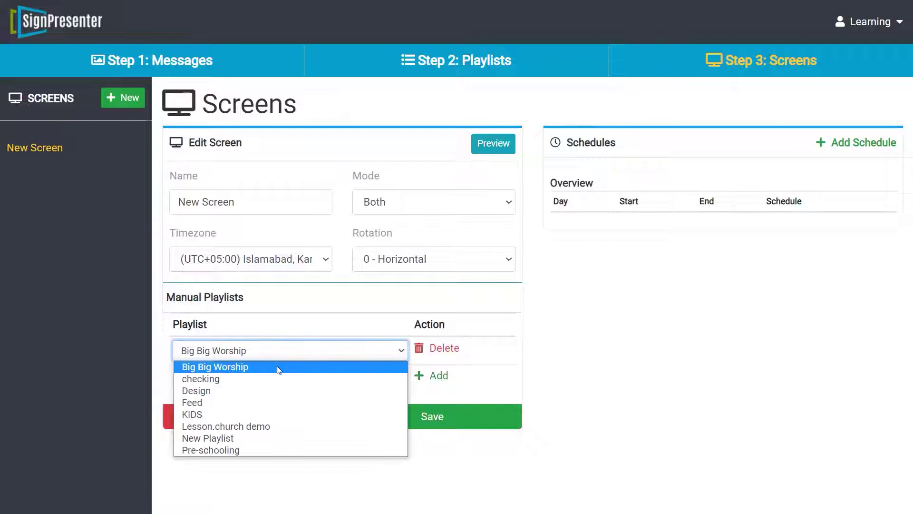
pyautogui.click(266, 391)
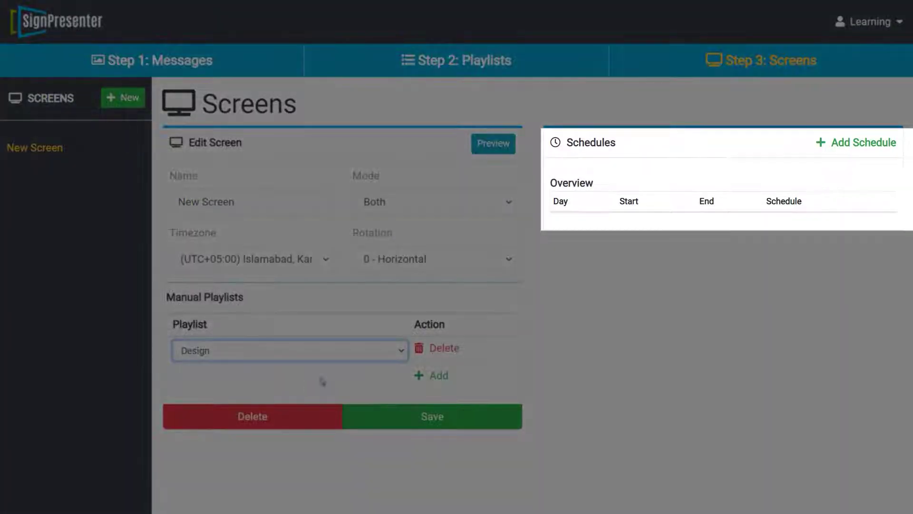
# - Create a screen schedule named Design running Monday 08:00am–05:00pm
pyautogui.click(820, 142)
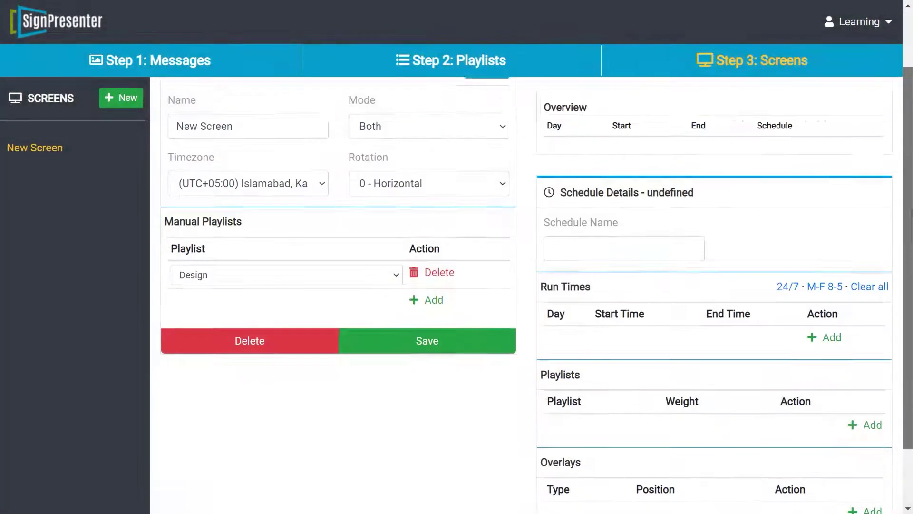
pyautogui.click(631, 175)
pyautogui.write('Design')
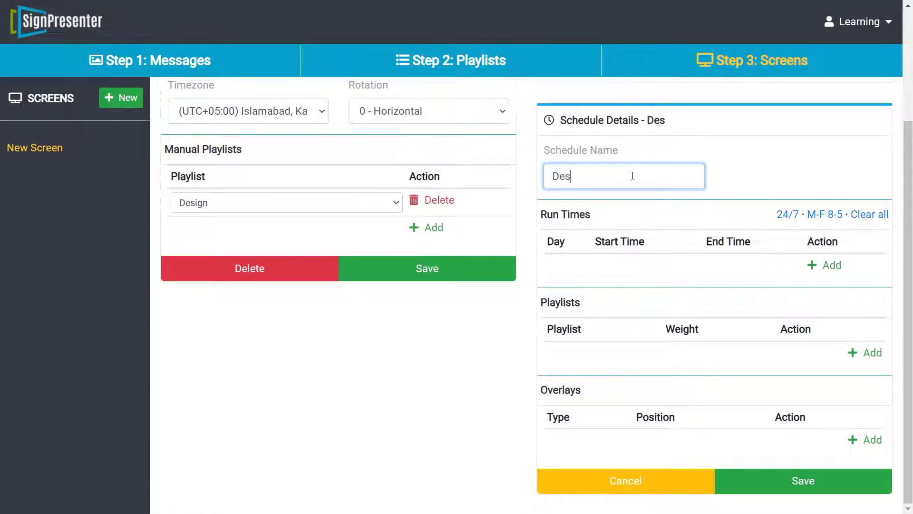
pyautogui.click(819, 275)
pyautogui.click(607, 266)
pyautogui.click(590, 281)
pyautogui.click(652, 267)
# - Add the Design playlist and a bottom thank-you overlay to the schedule, then save schedule and screen
pyautogui.click(852, 380)
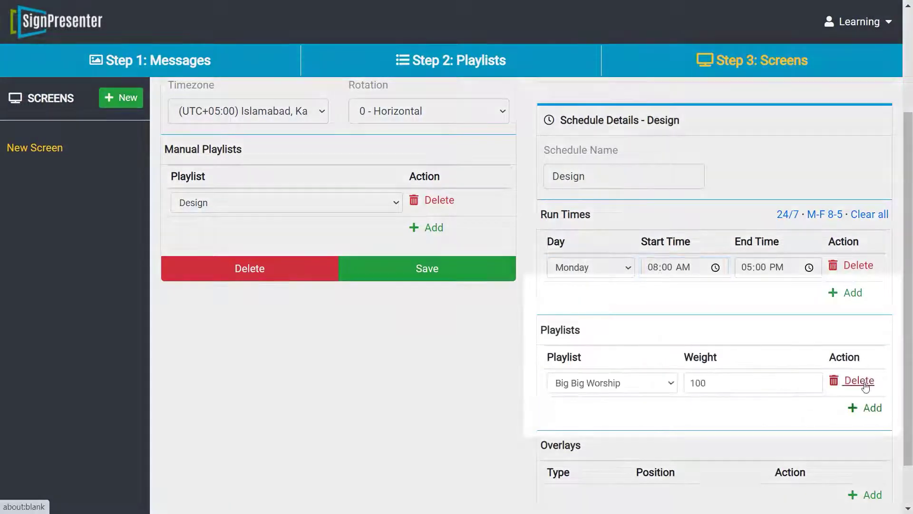
pyautogui.click(671, 386)
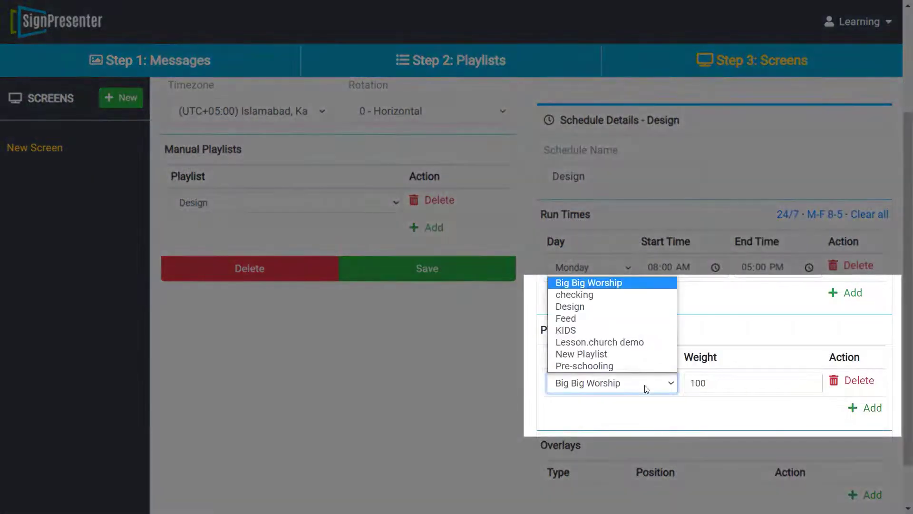
pyautogui.click(587, 311)
pyautogui.scroll(-1, 761, 381)
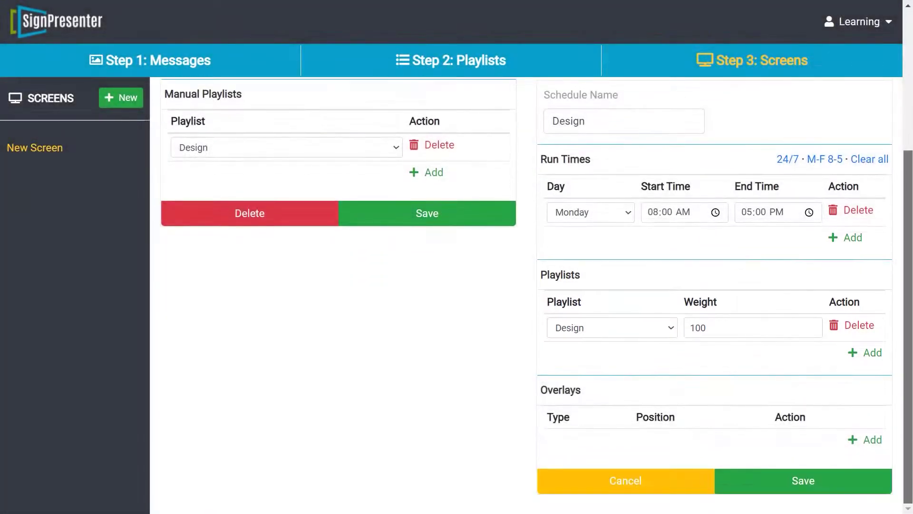
pyautogui.click(864, 440)
pyautogui.click(855, 441)
pyautogui.scroll(-3, 818, 404)
pyautogui.click(794, 364)
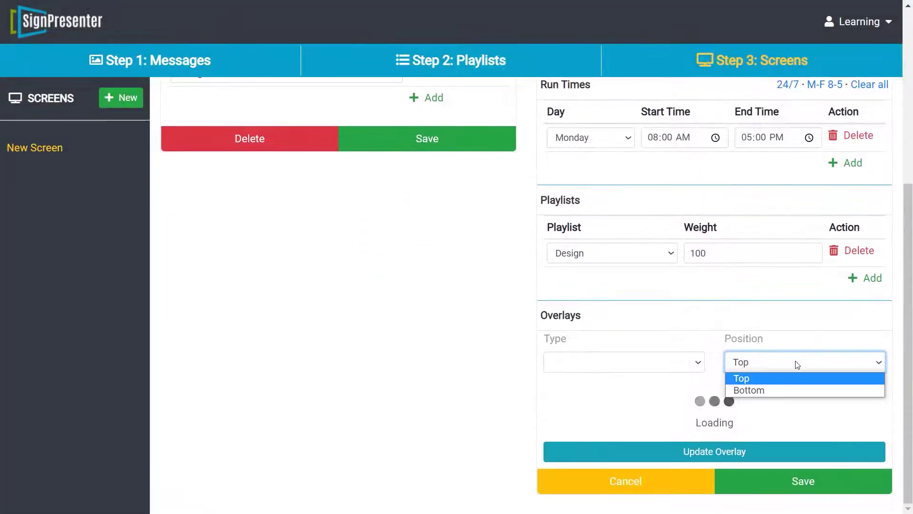
pyautogui.click(776, 389)
pyautogui.click(815, 489)
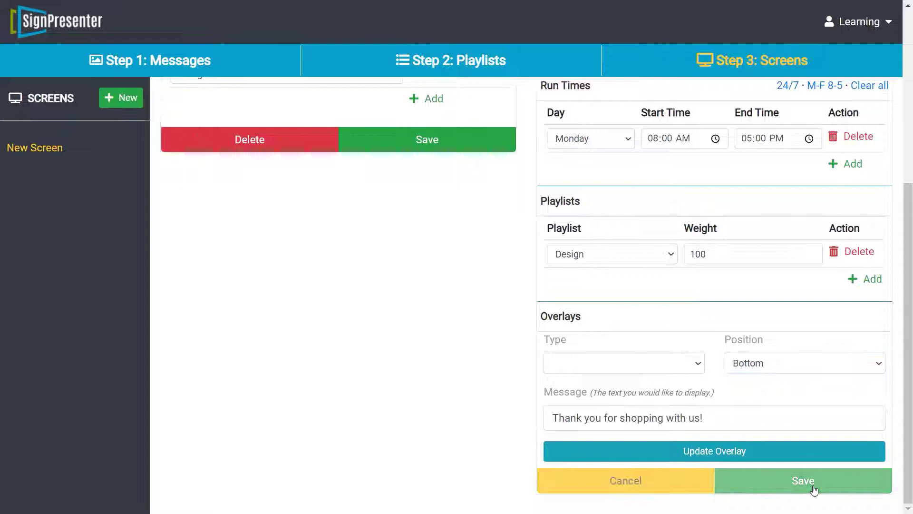
pyautogui.click(447, 143)
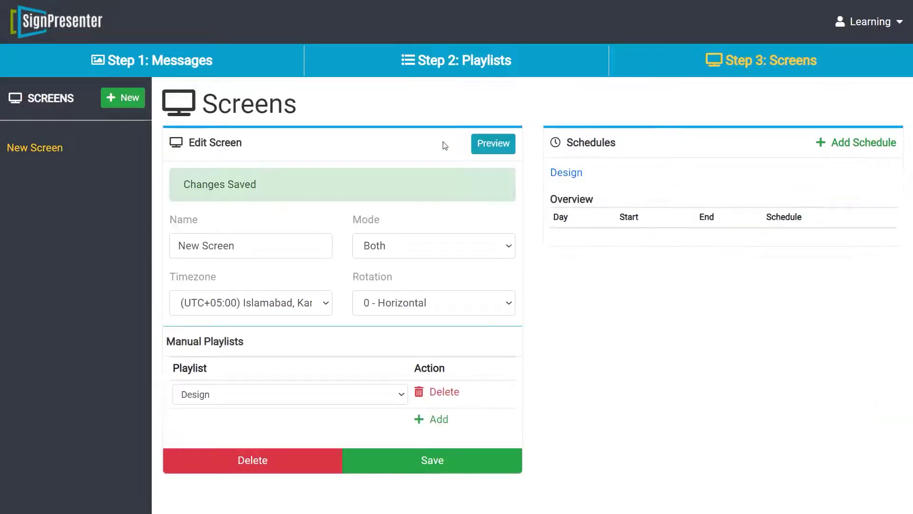